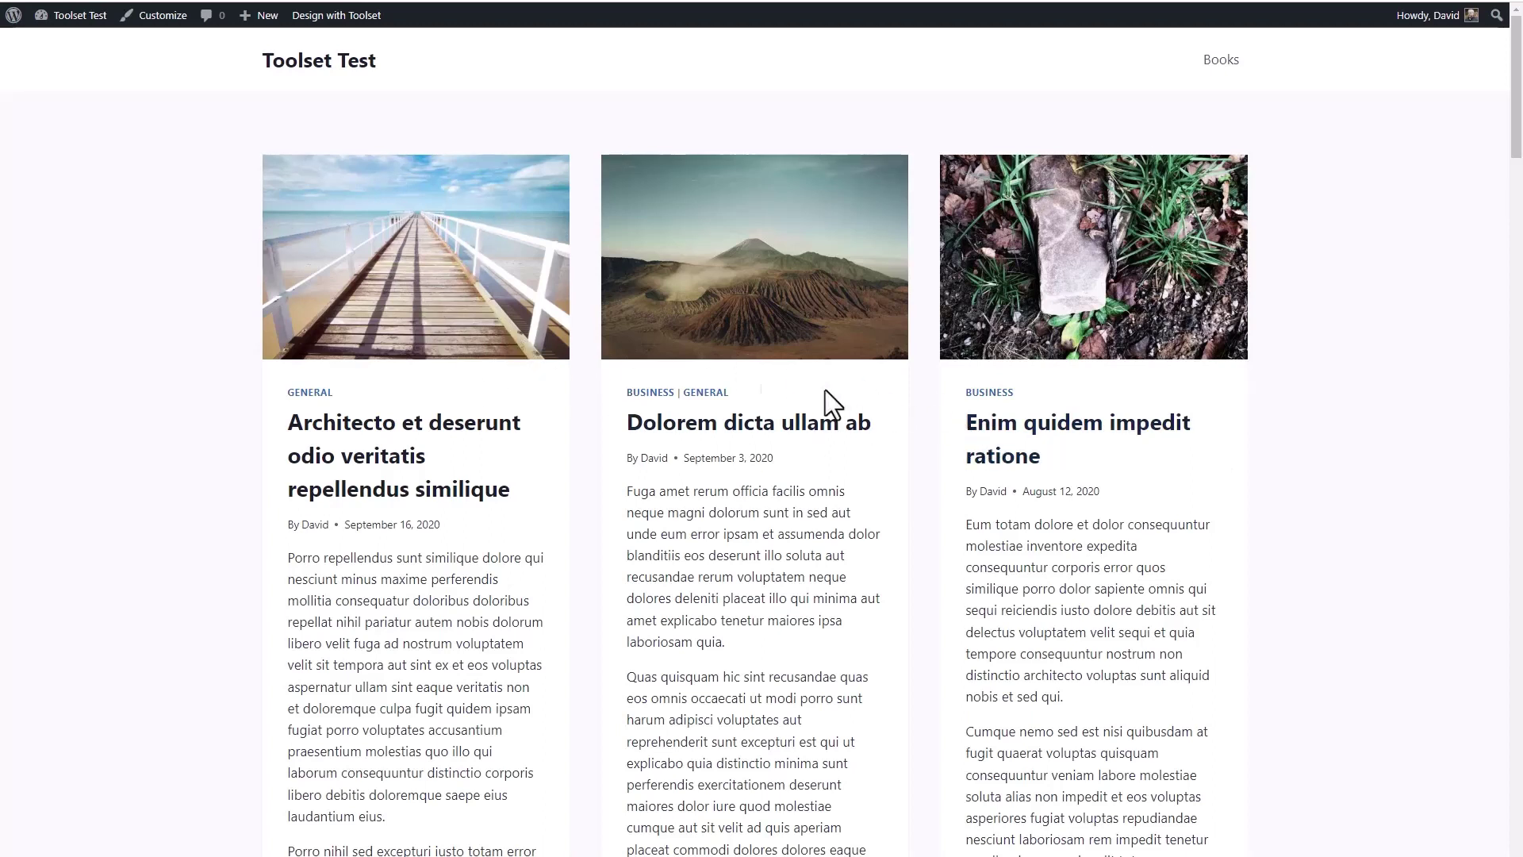
Step: Open the site's Books page and browse the list of book reviews
left_click(1226, 69)
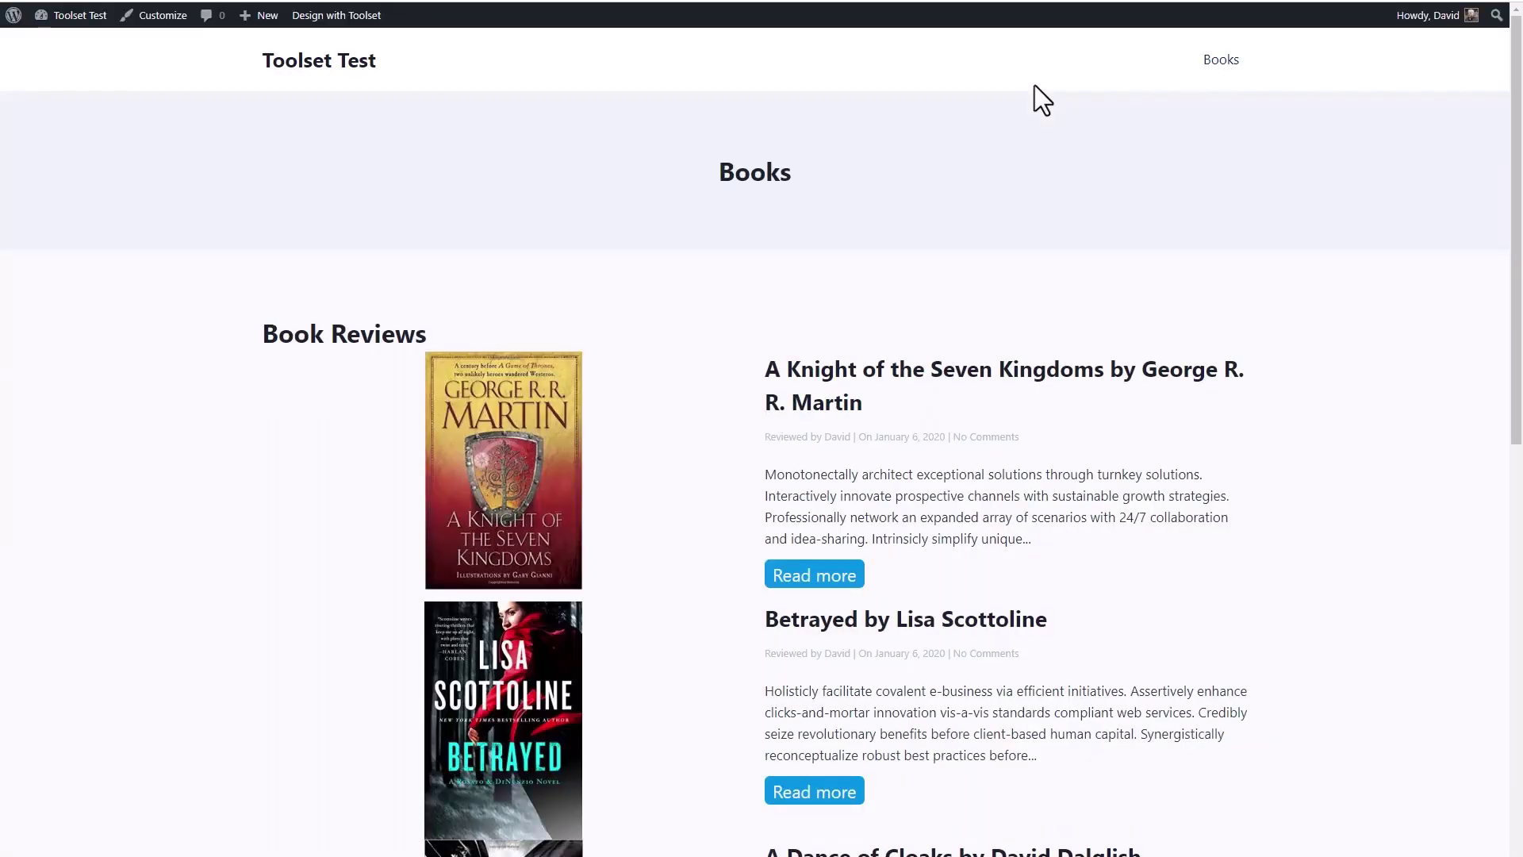
scroll(1034, 86, "down", 8)
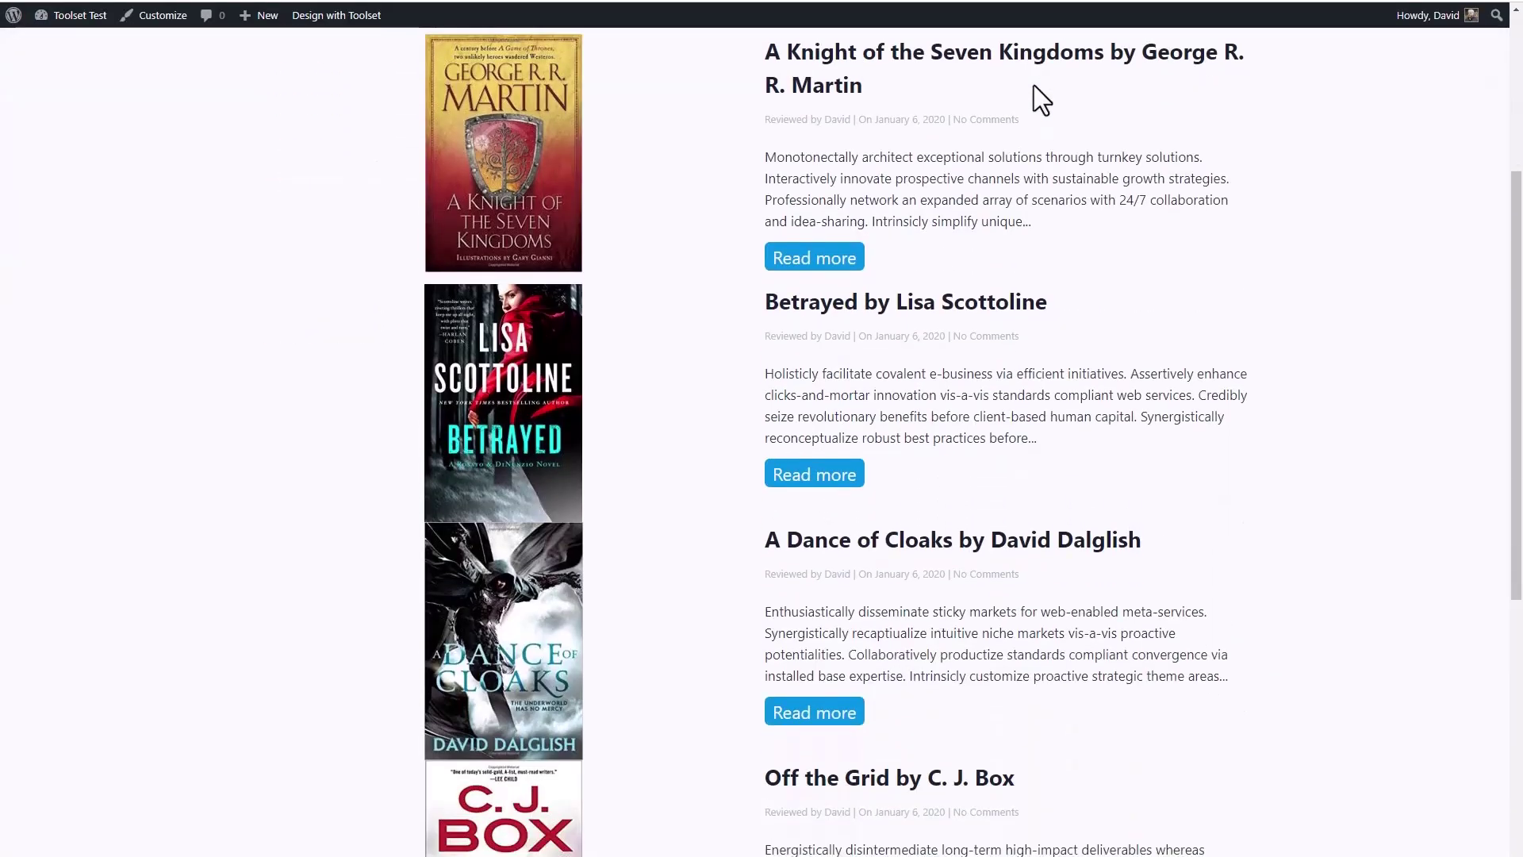
scroll(1027, 89, "up", 6)
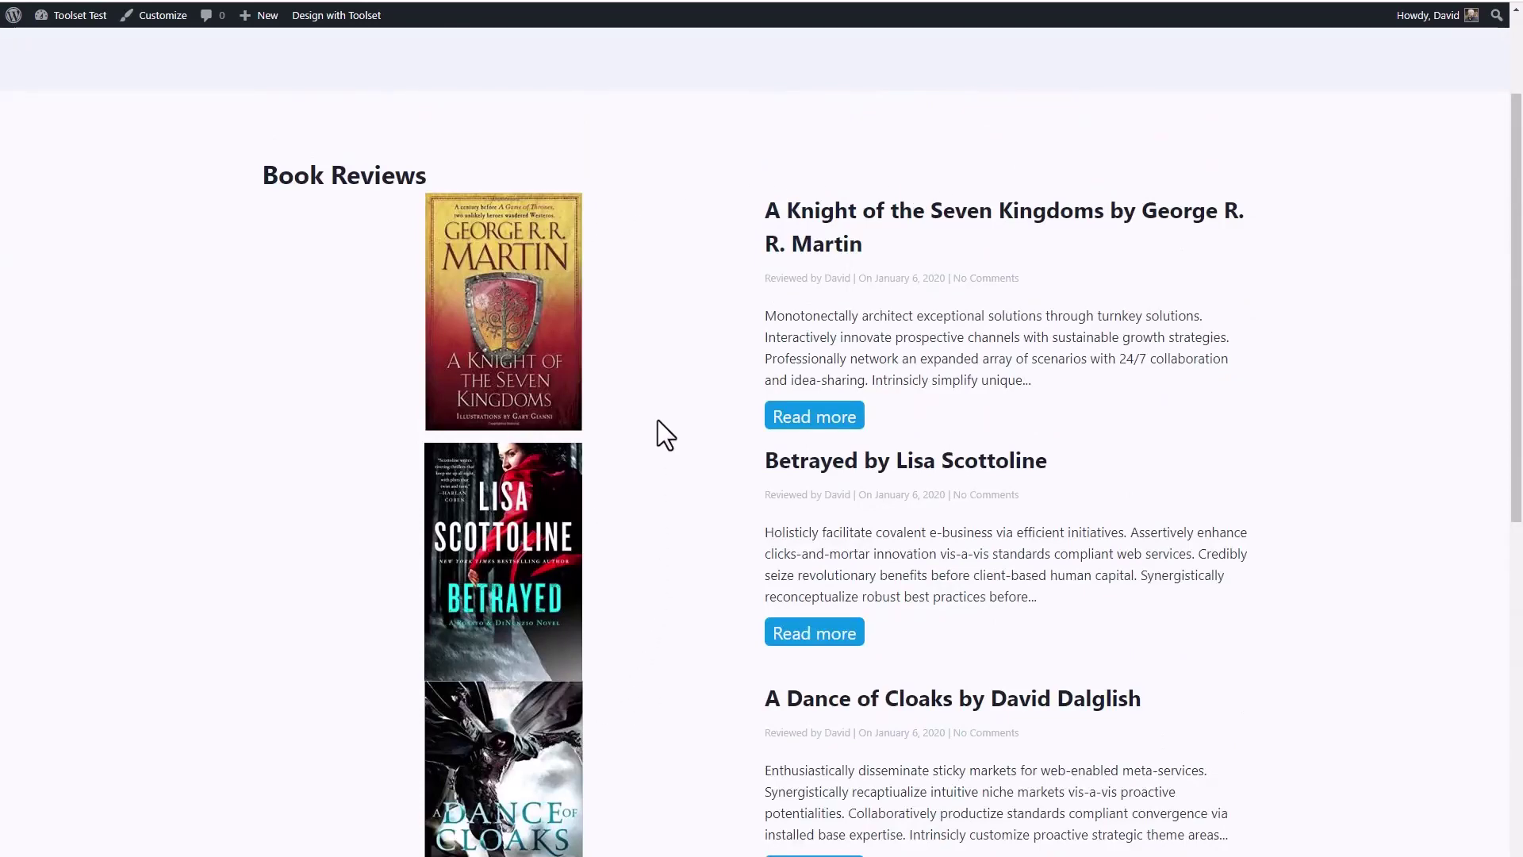
scroll(646, 282, "down", 6)
scroll(643, 270, "down", 3)
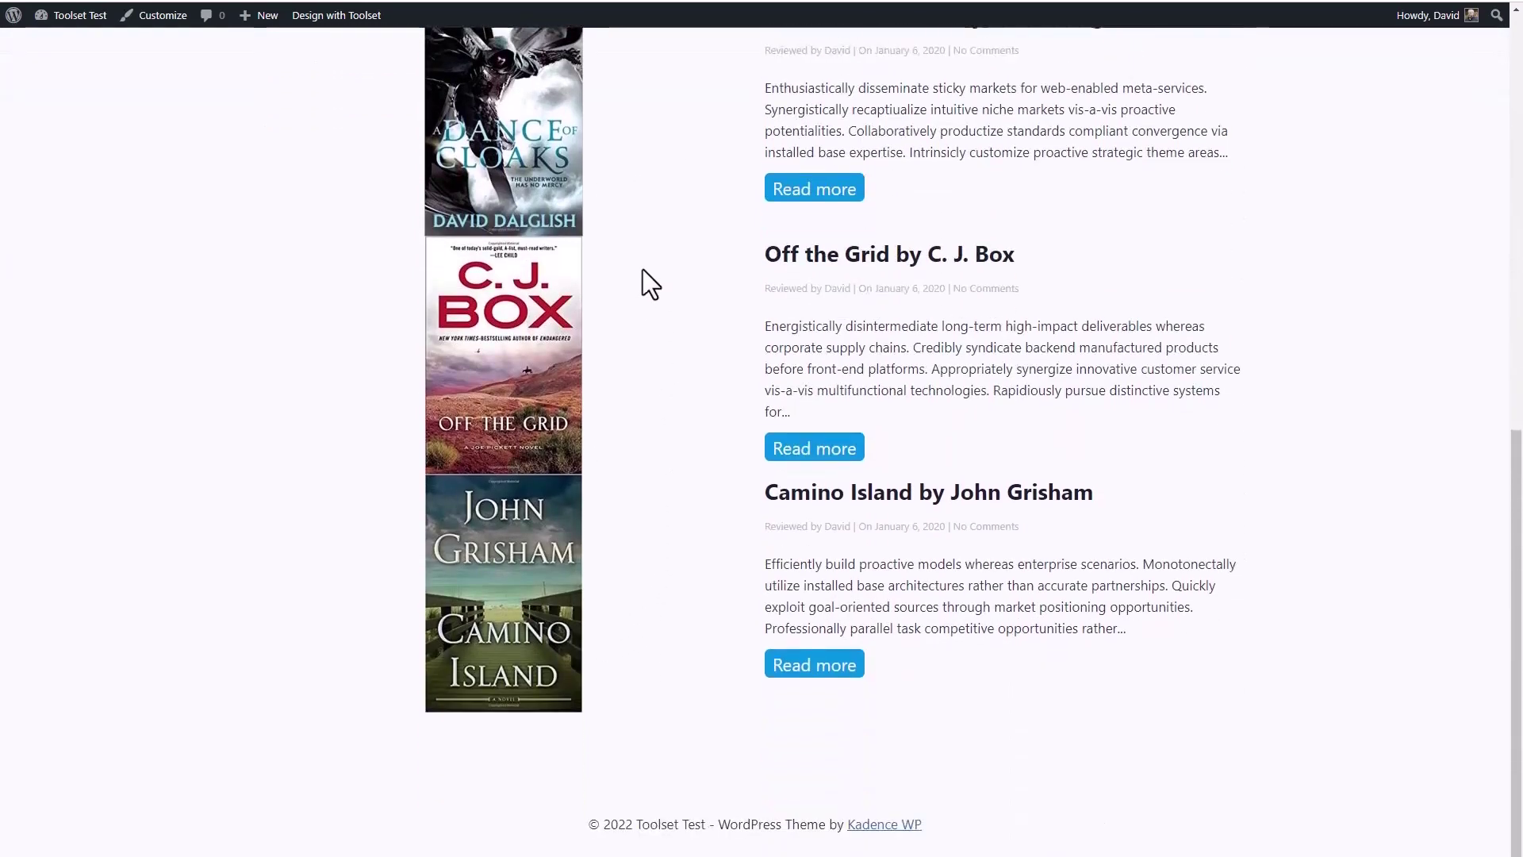
scroll(644, 268, "up", 9)
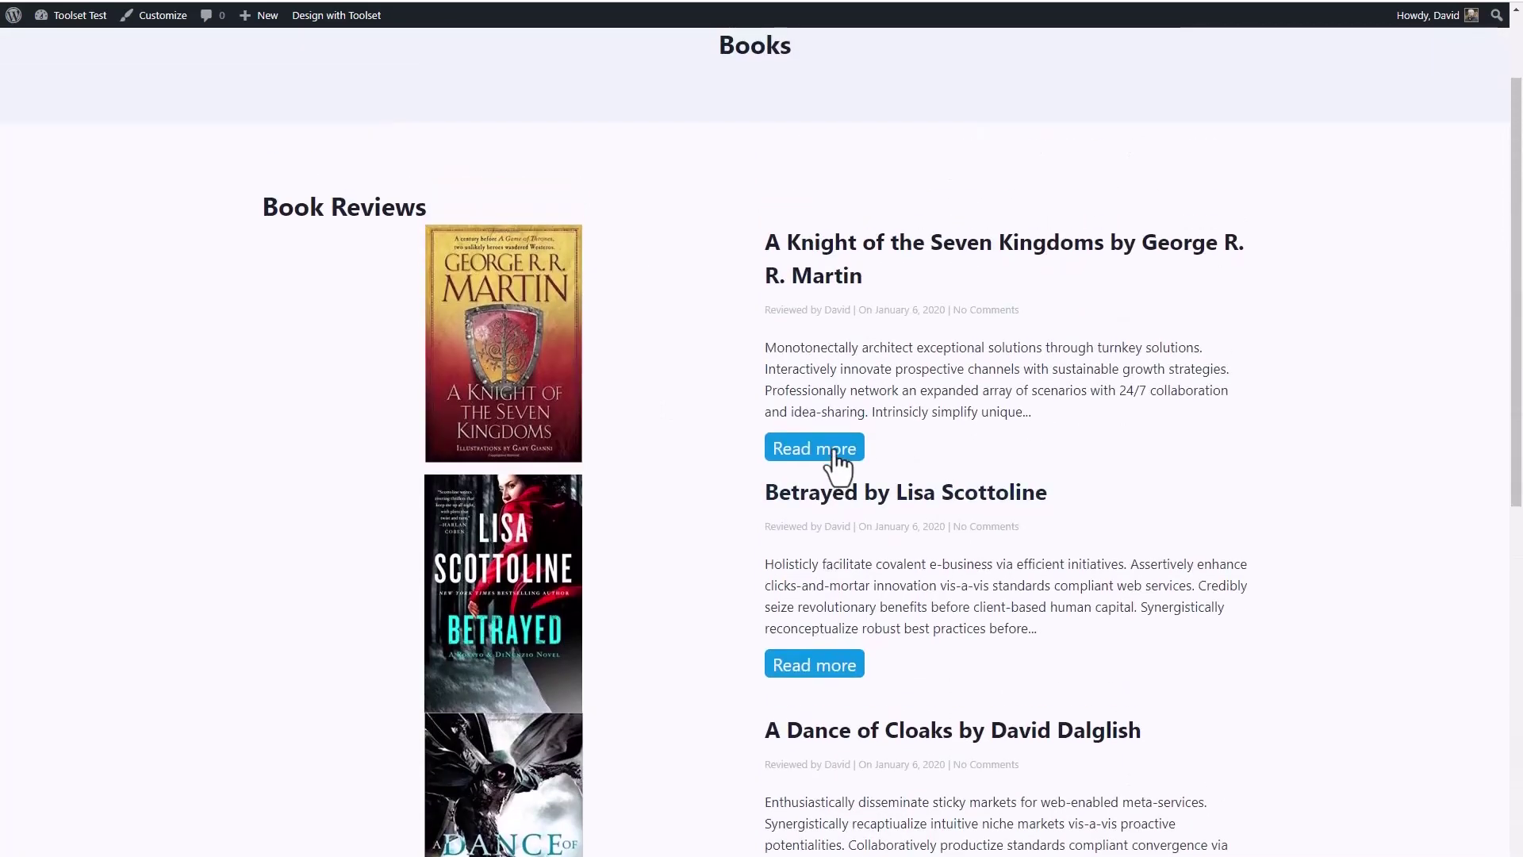
Step: Open the A Knight of the Seven Kingdoms review and follow its author's website link
left_click(825, 452)
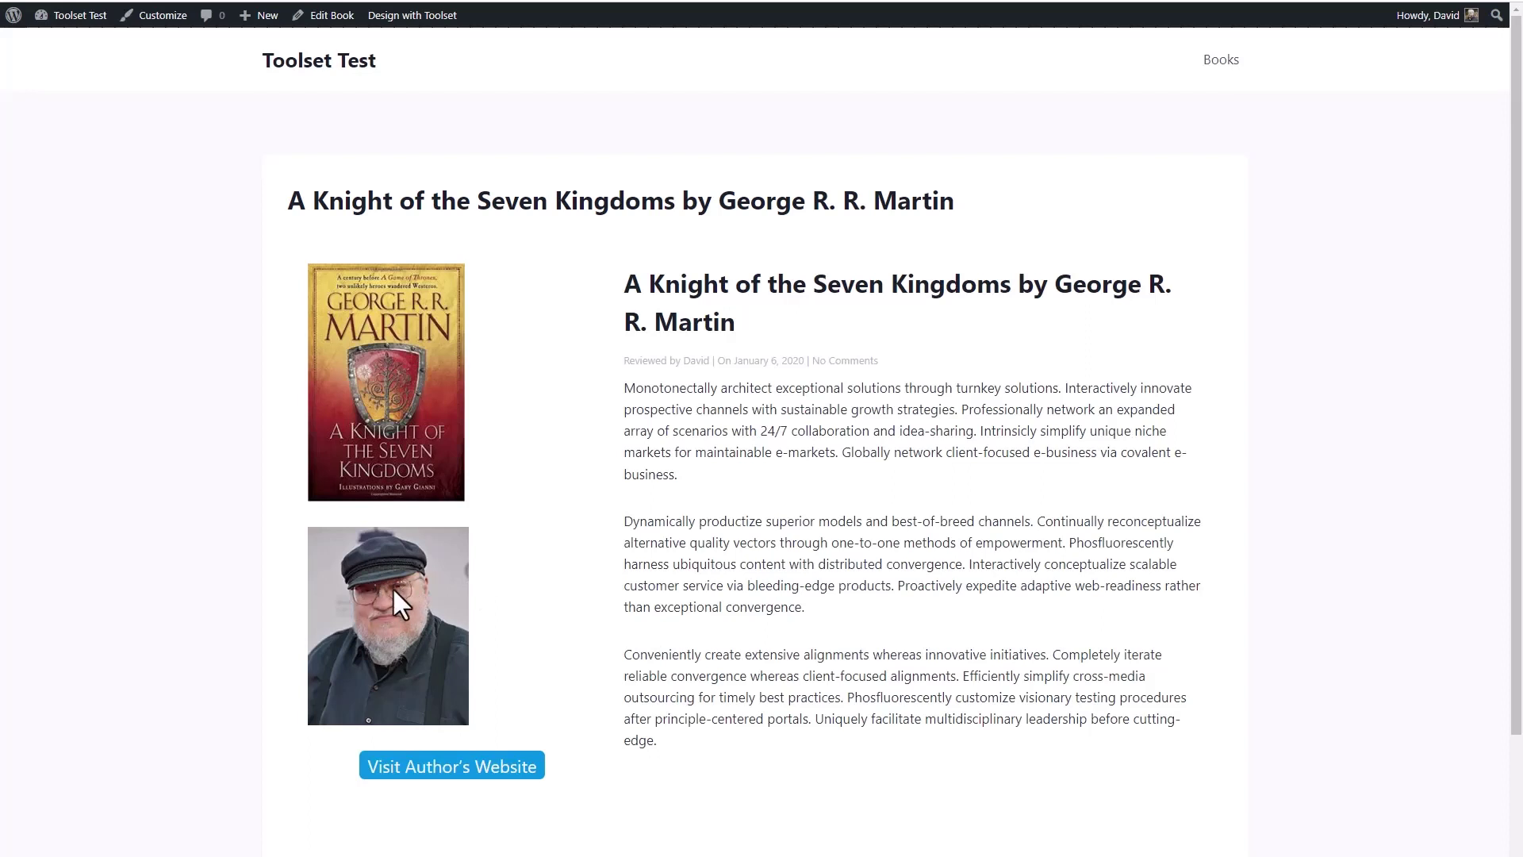
left_click(430, 768)
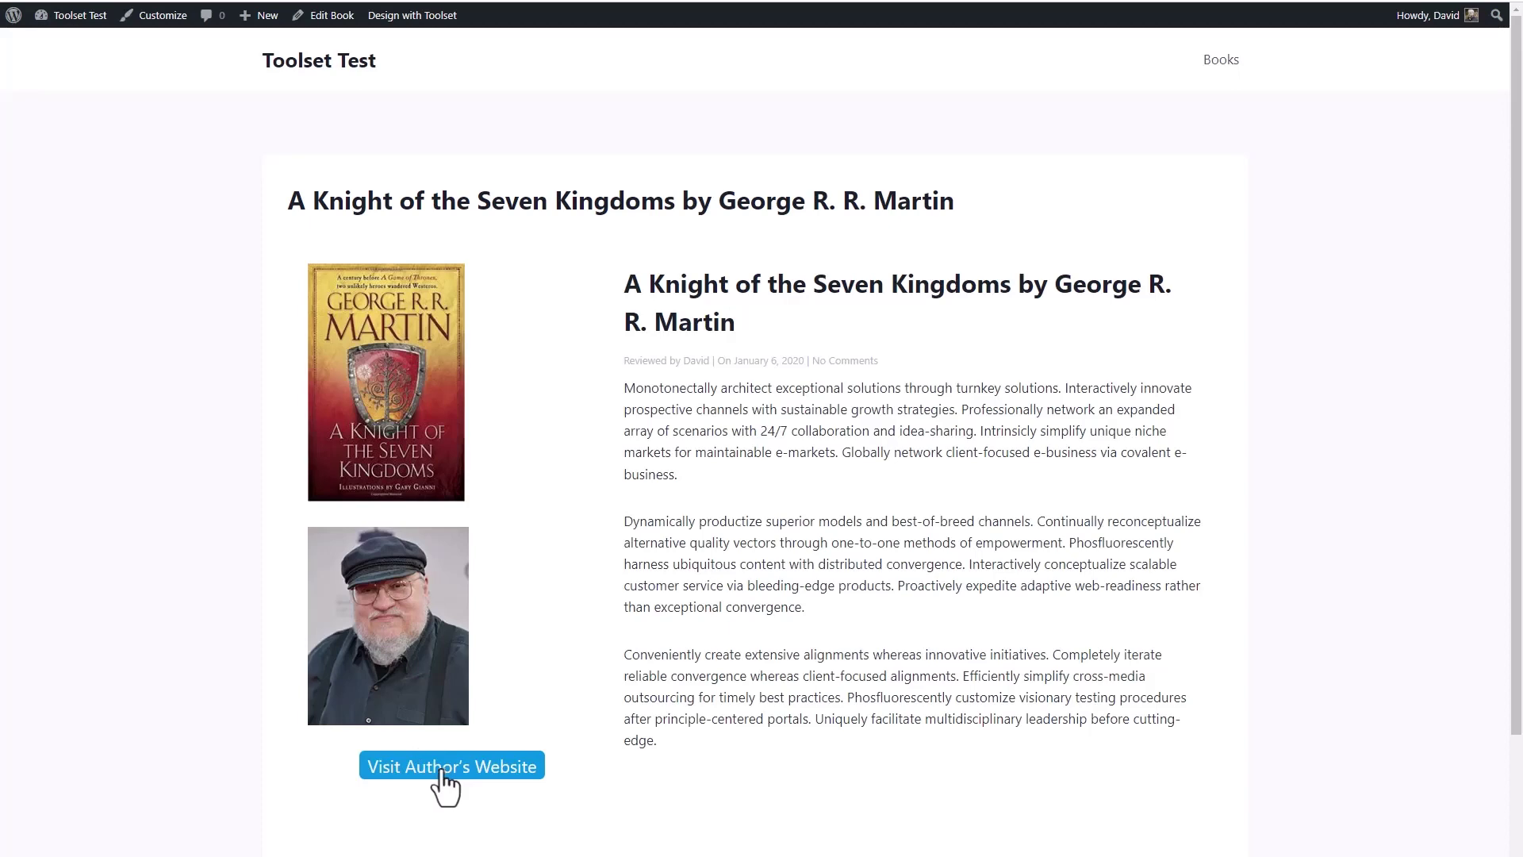
mouse_move(71, 15)
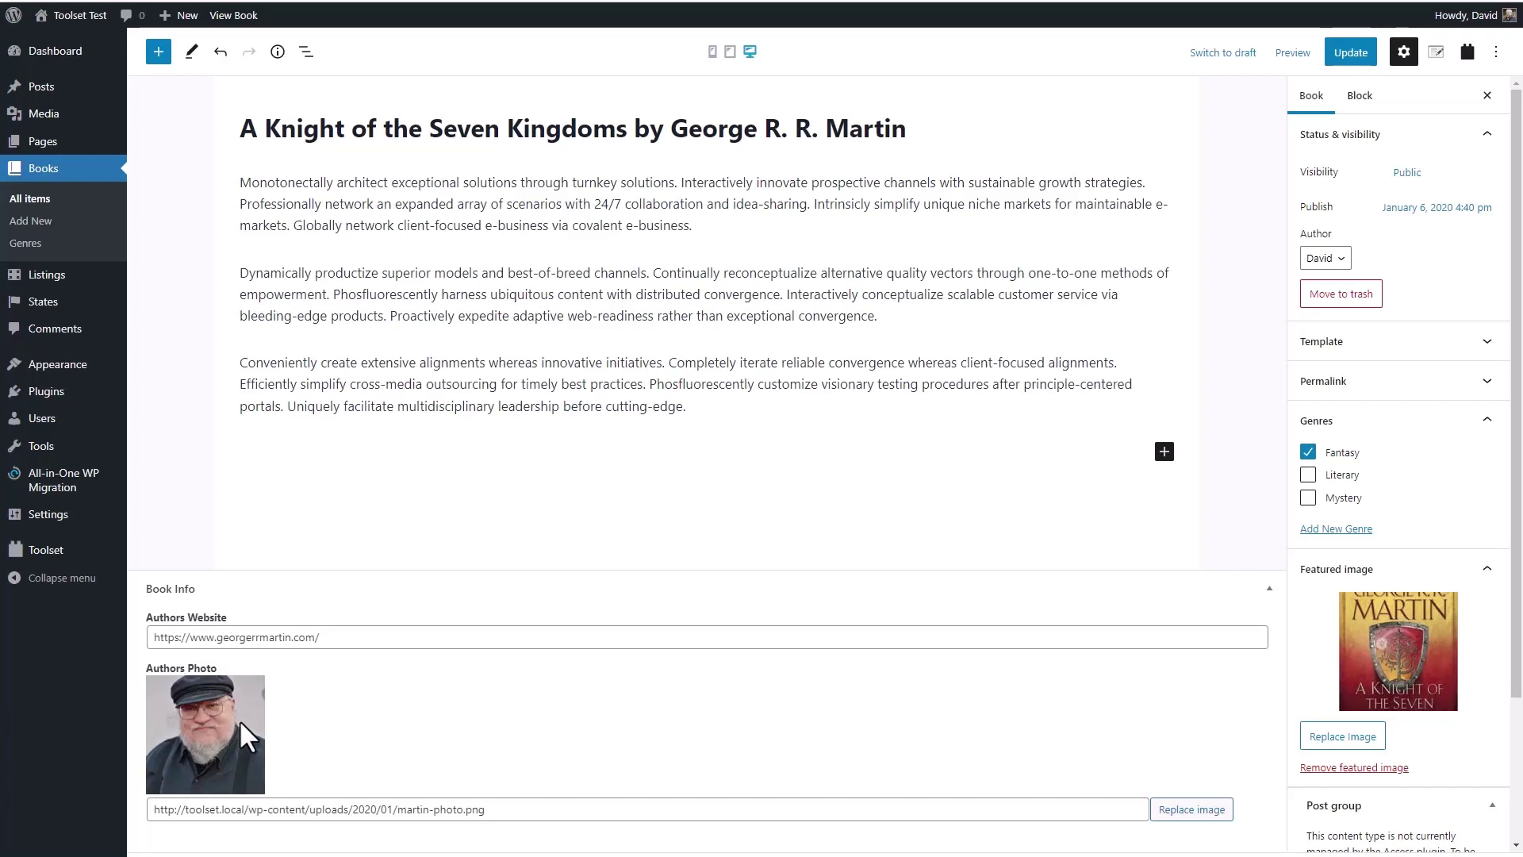
Step: Go to Toolset's Post Types list from the admin sidebar
mouse_move(75, 554)
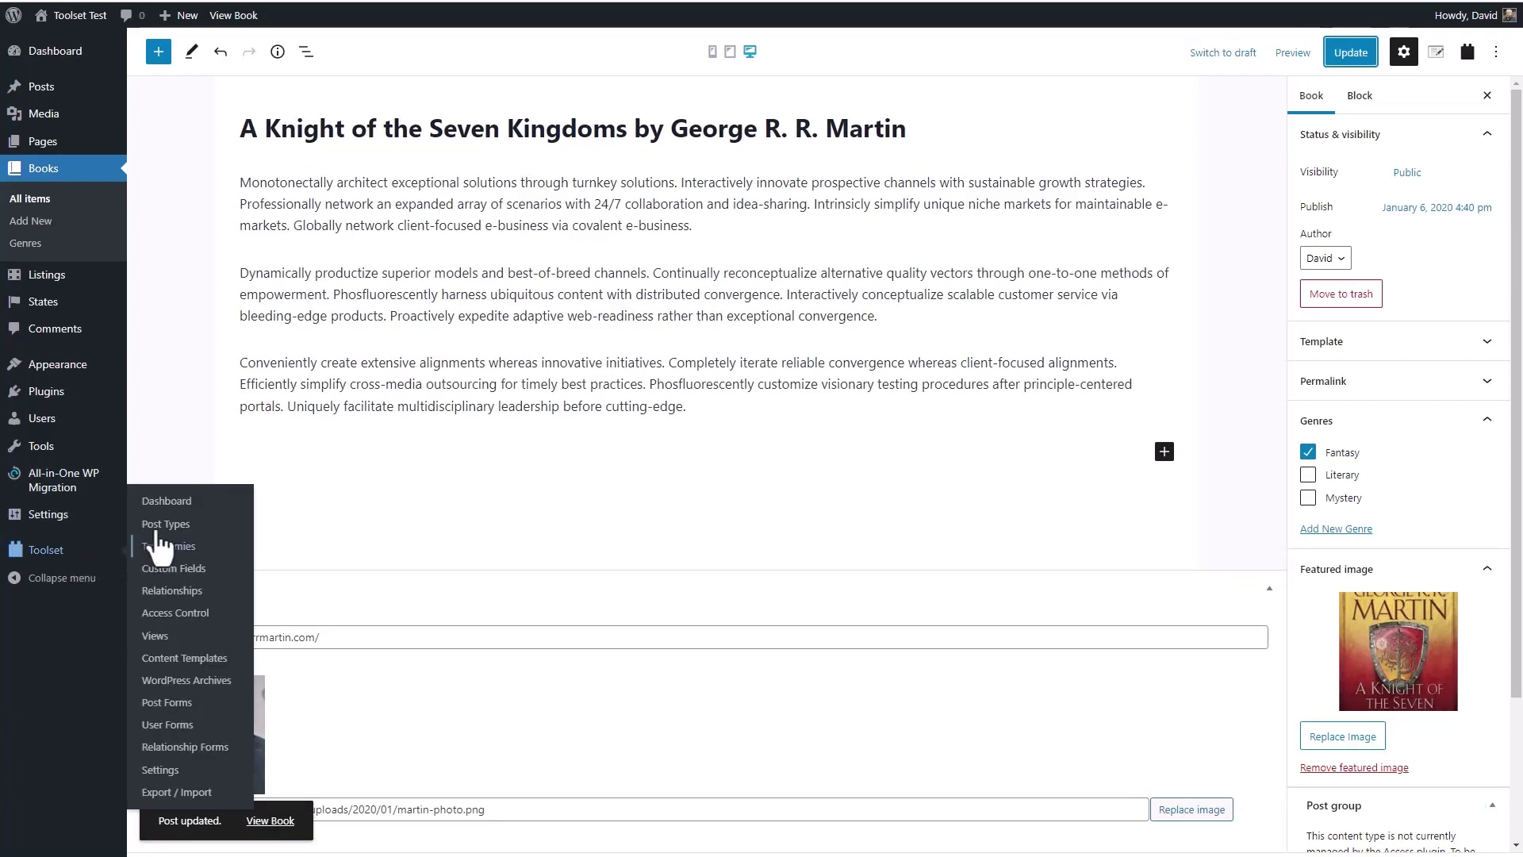
left_click(164, 524)
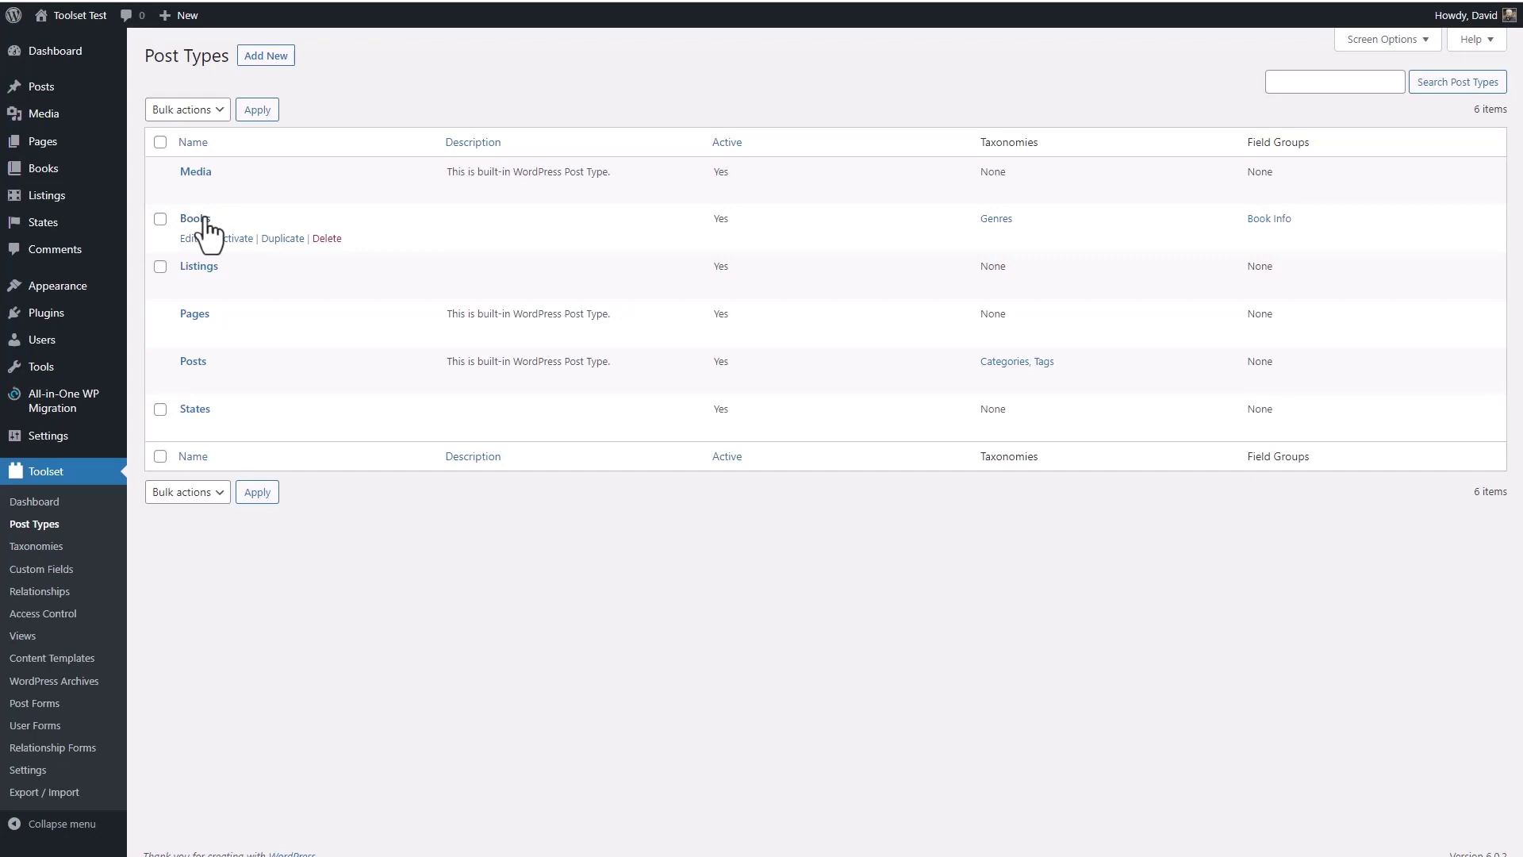
Step: Open Toolset's Custom Fields list and the Book Info field group
mouse_move(311, 293)
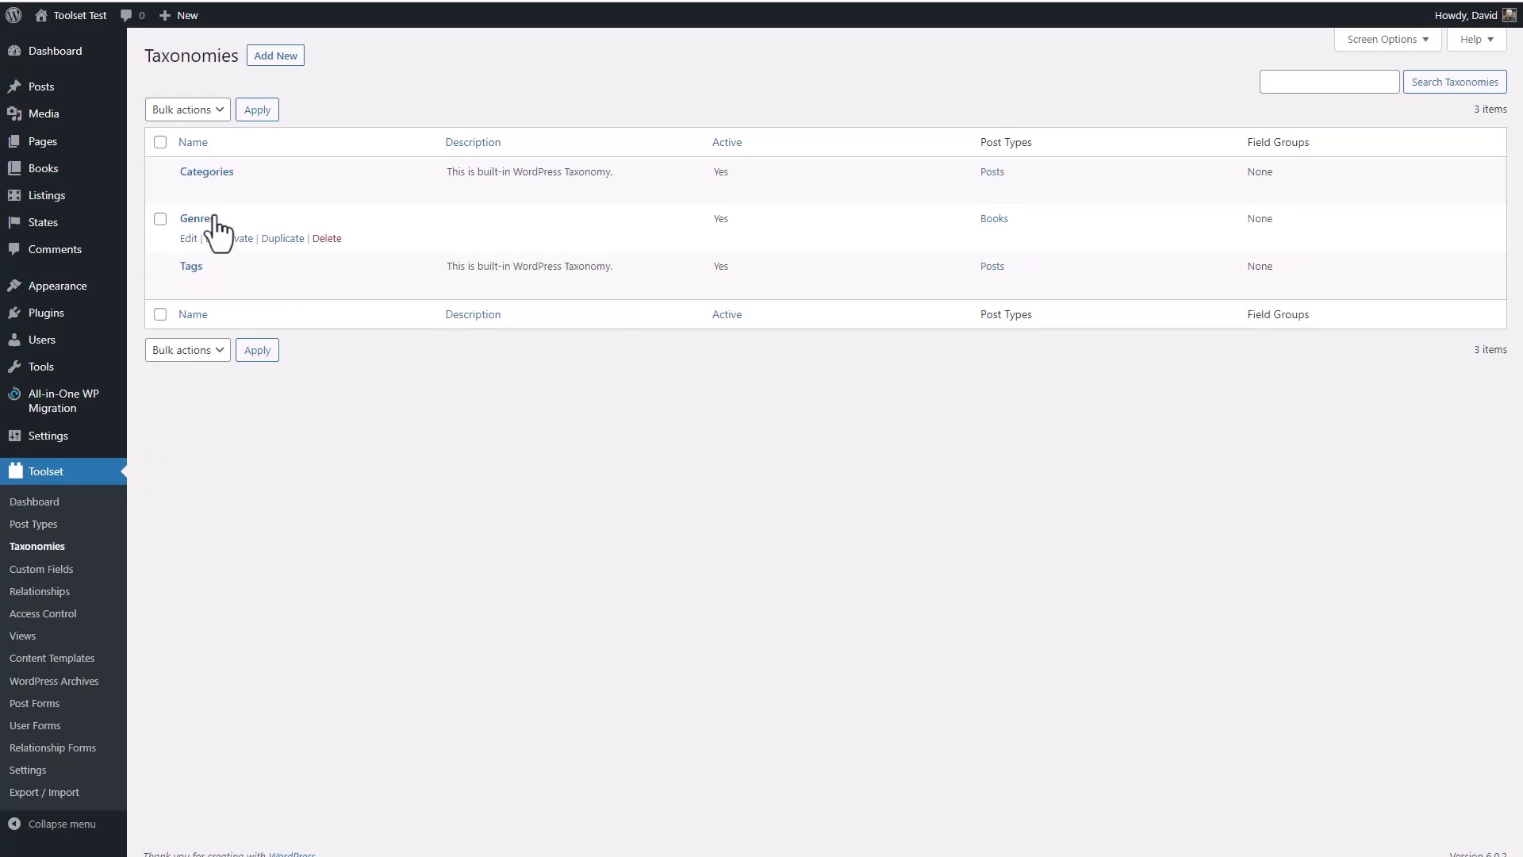
left_click(44, 569)
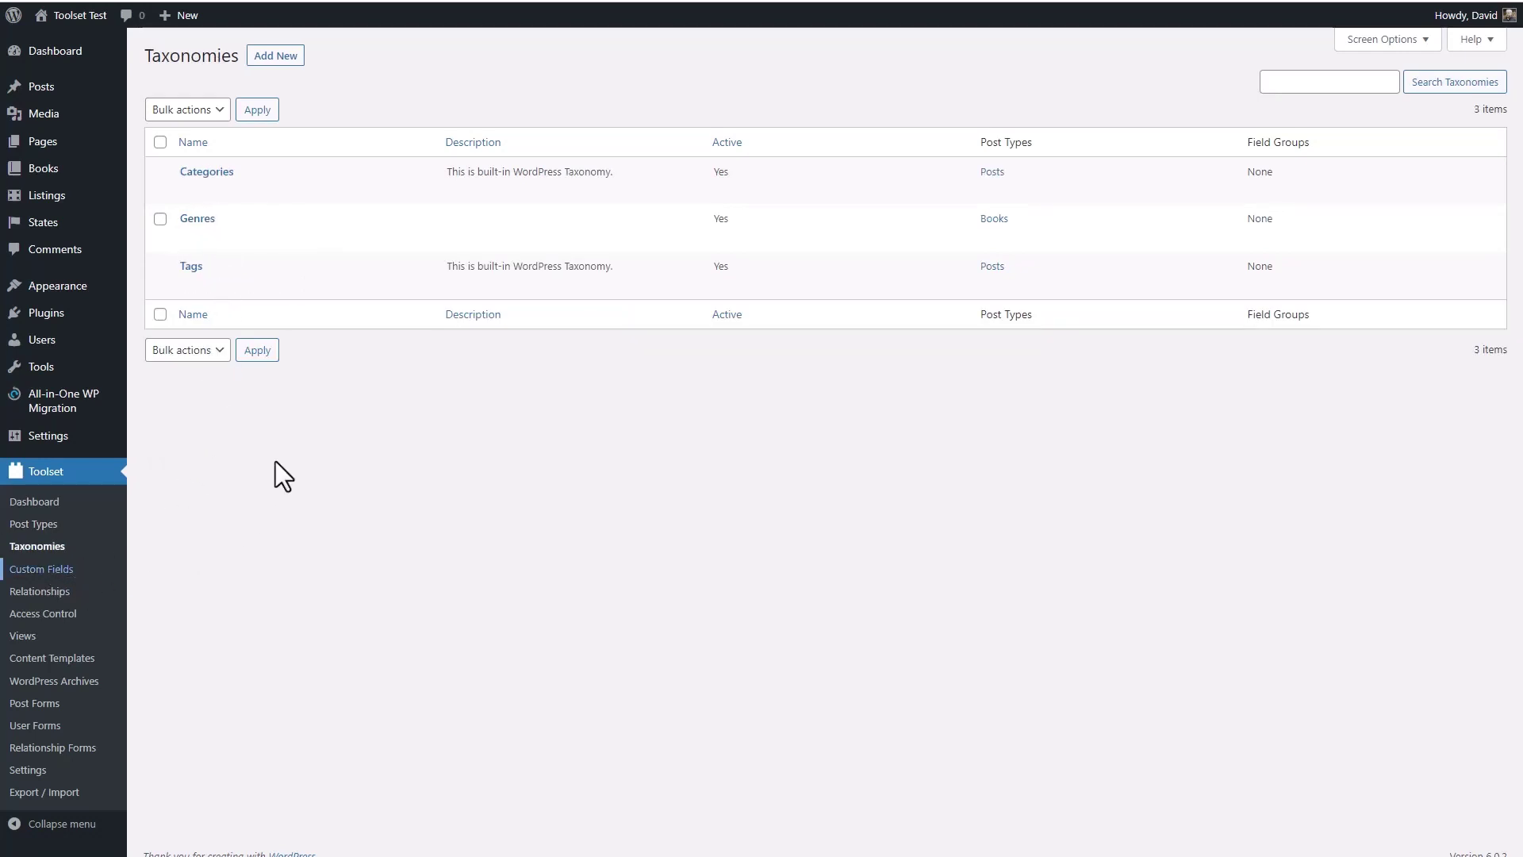
left_click(233, 193)
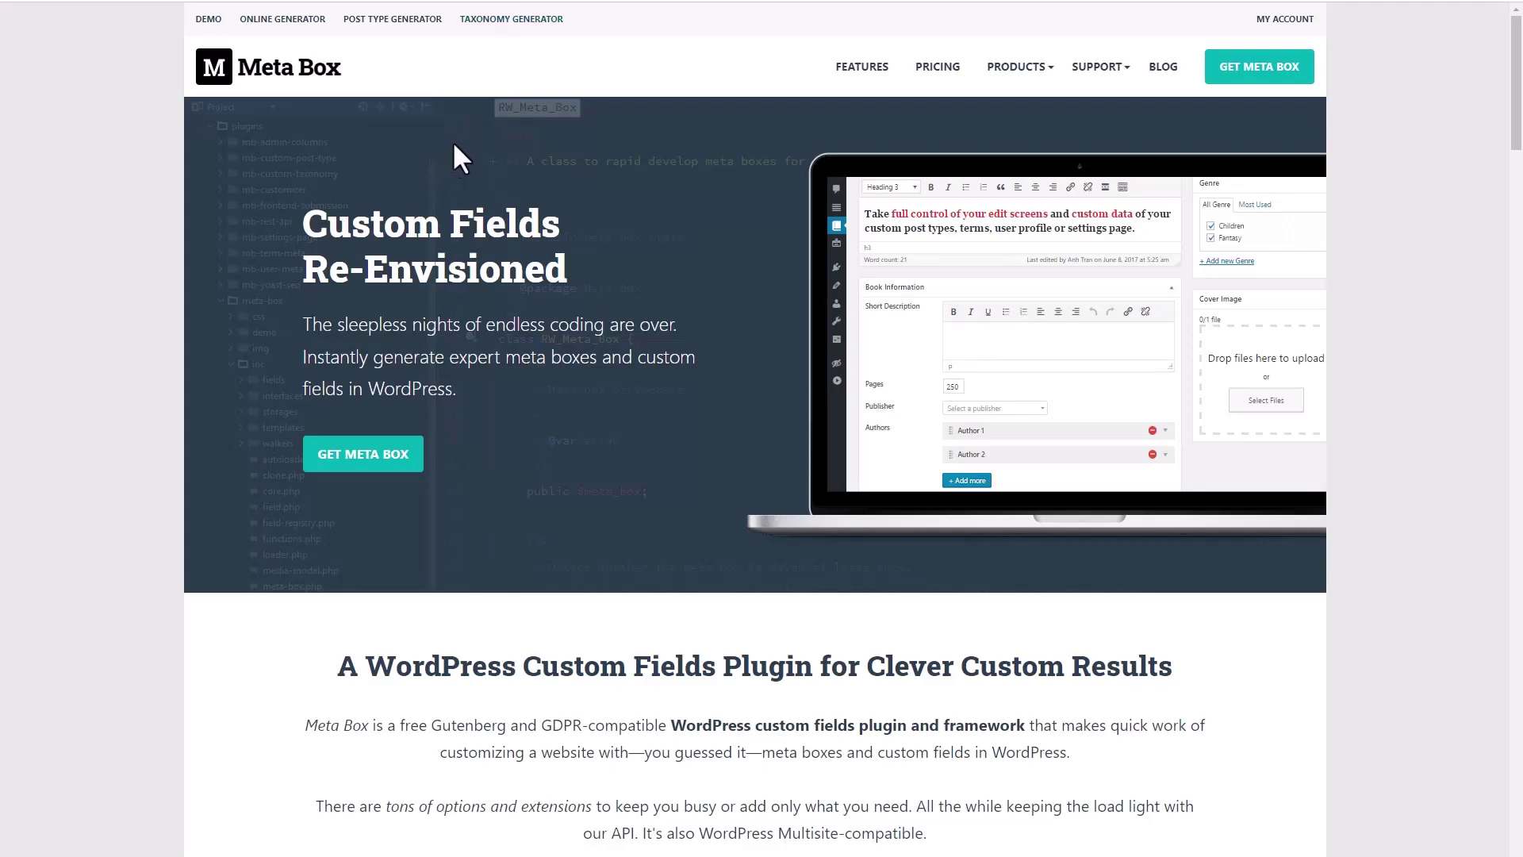
Step: Read the MB Toolset Migration extension page under Products > Extensions, then open Support > Documentation
mouse_move(1017, 66)
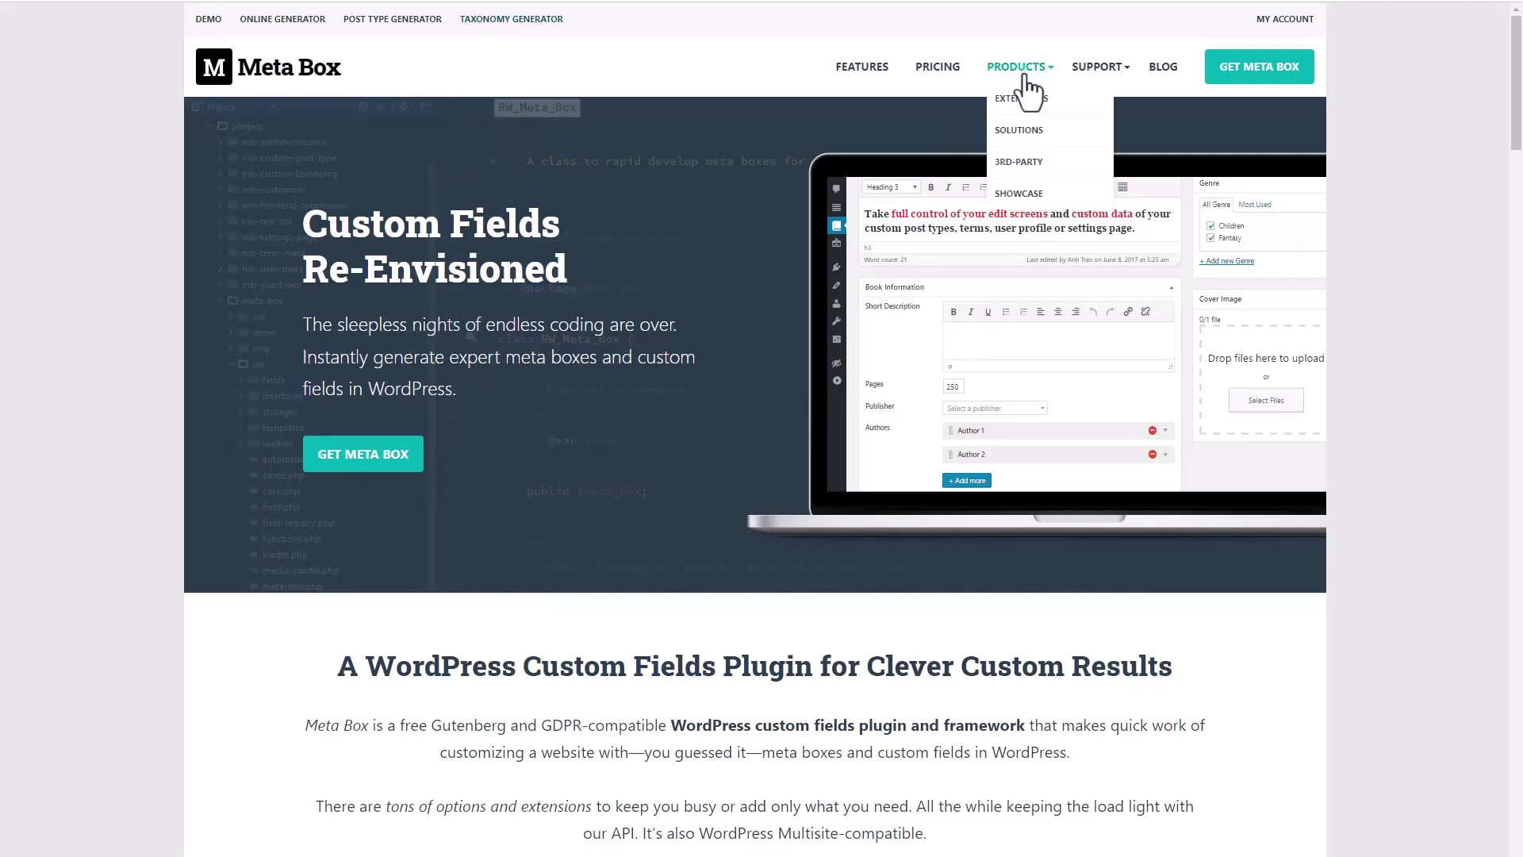
left_click(1005, 102)
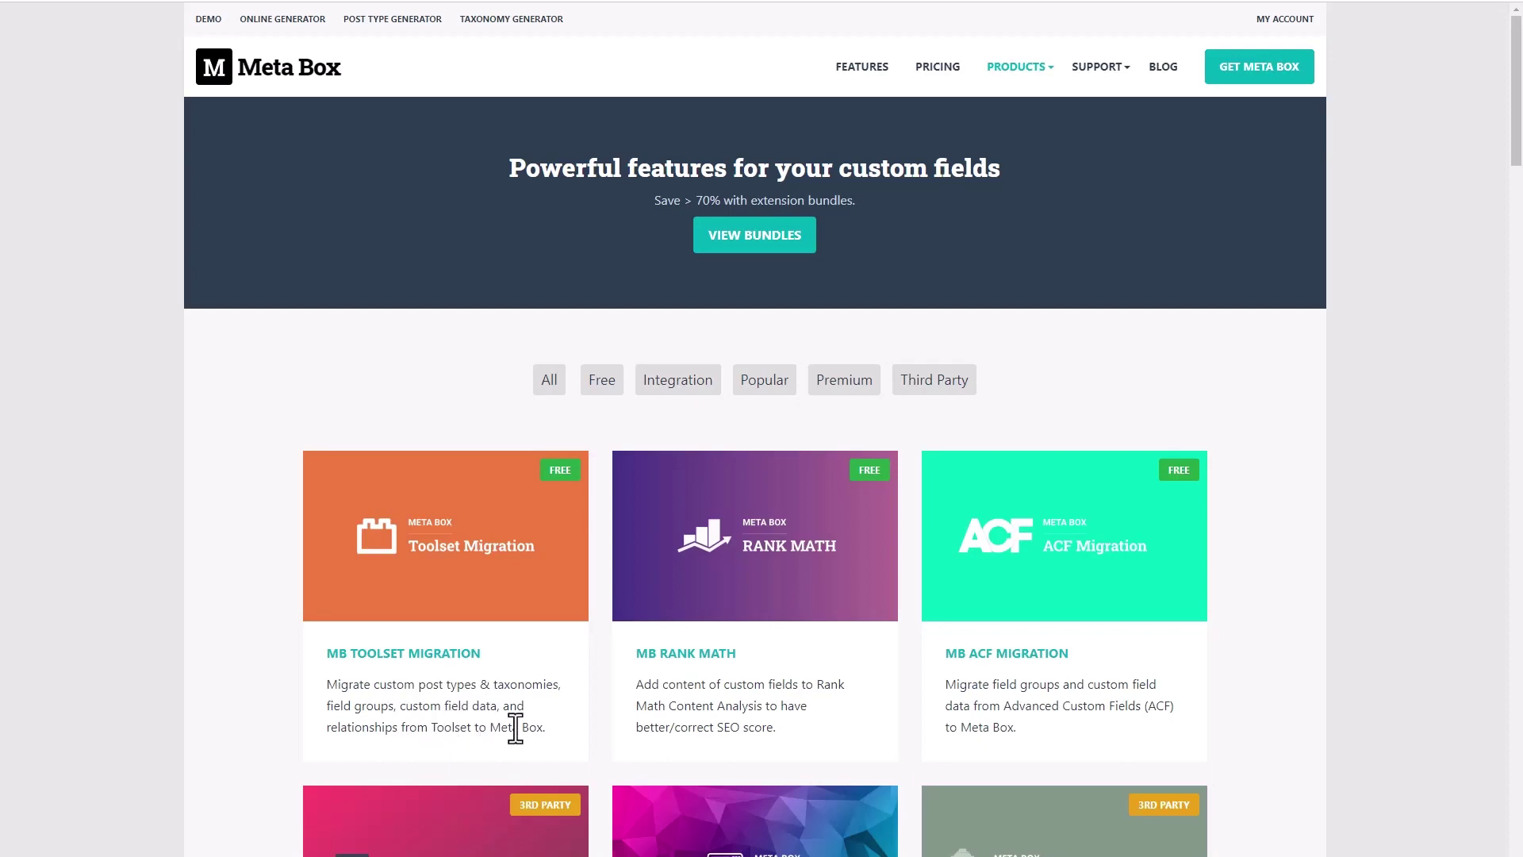
left_click(496, 595)
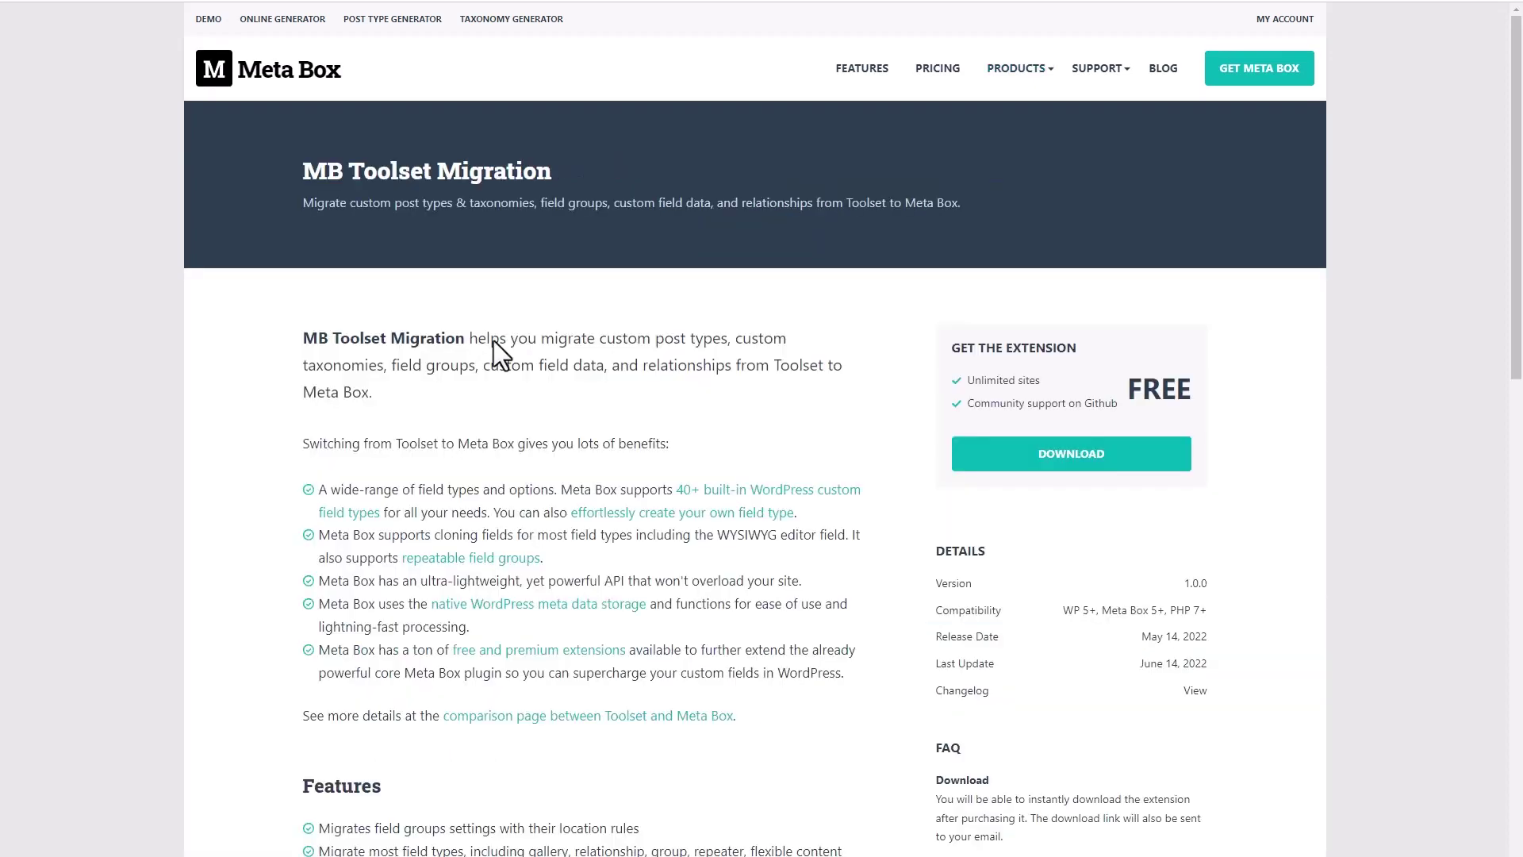
scroll(493, 341, "down", 7)
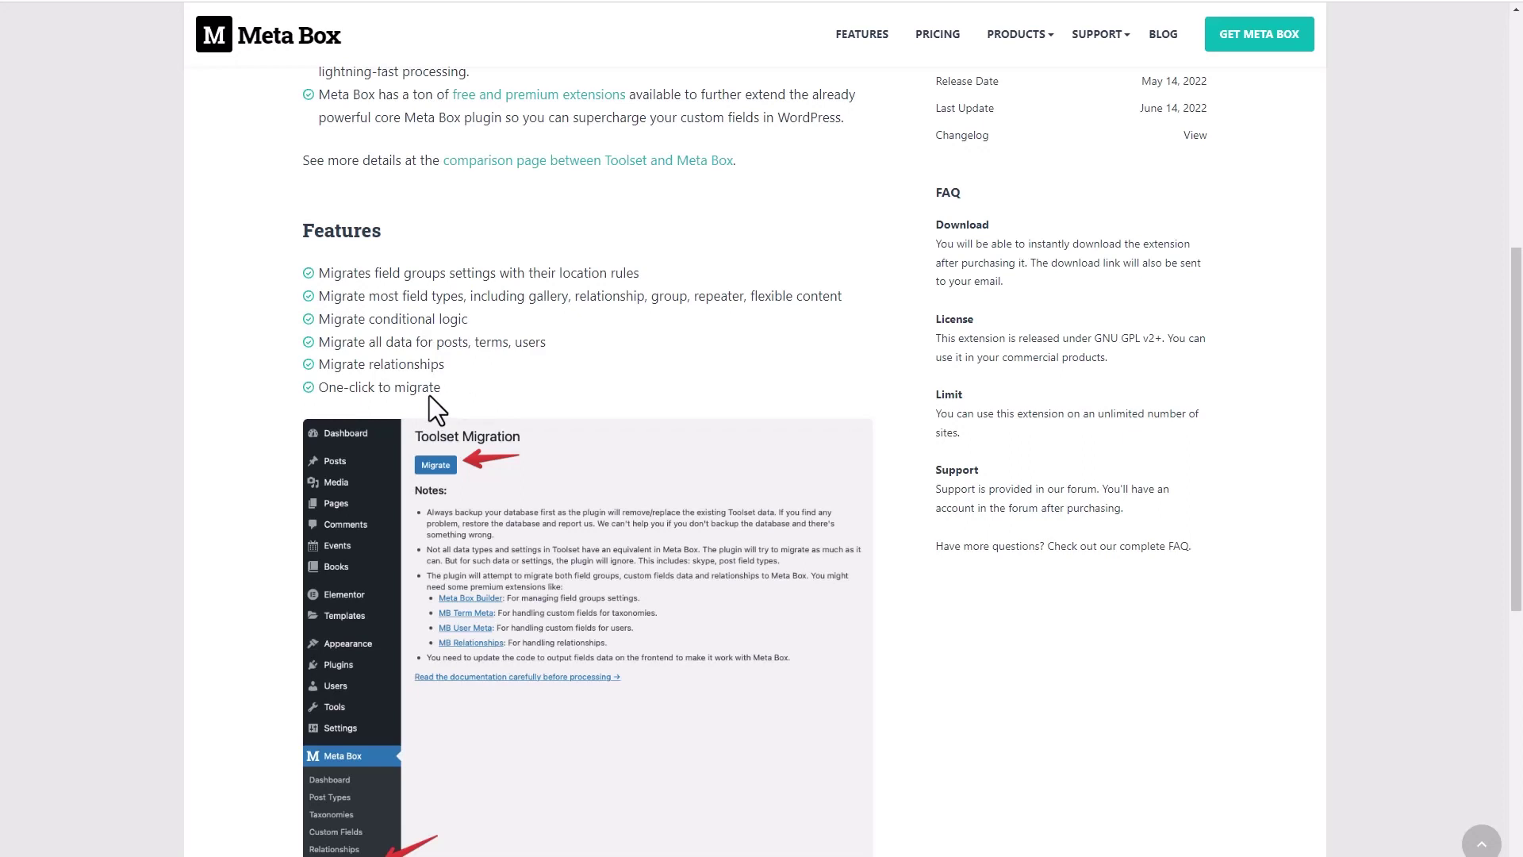
scroll(430, 395, "up", 1)
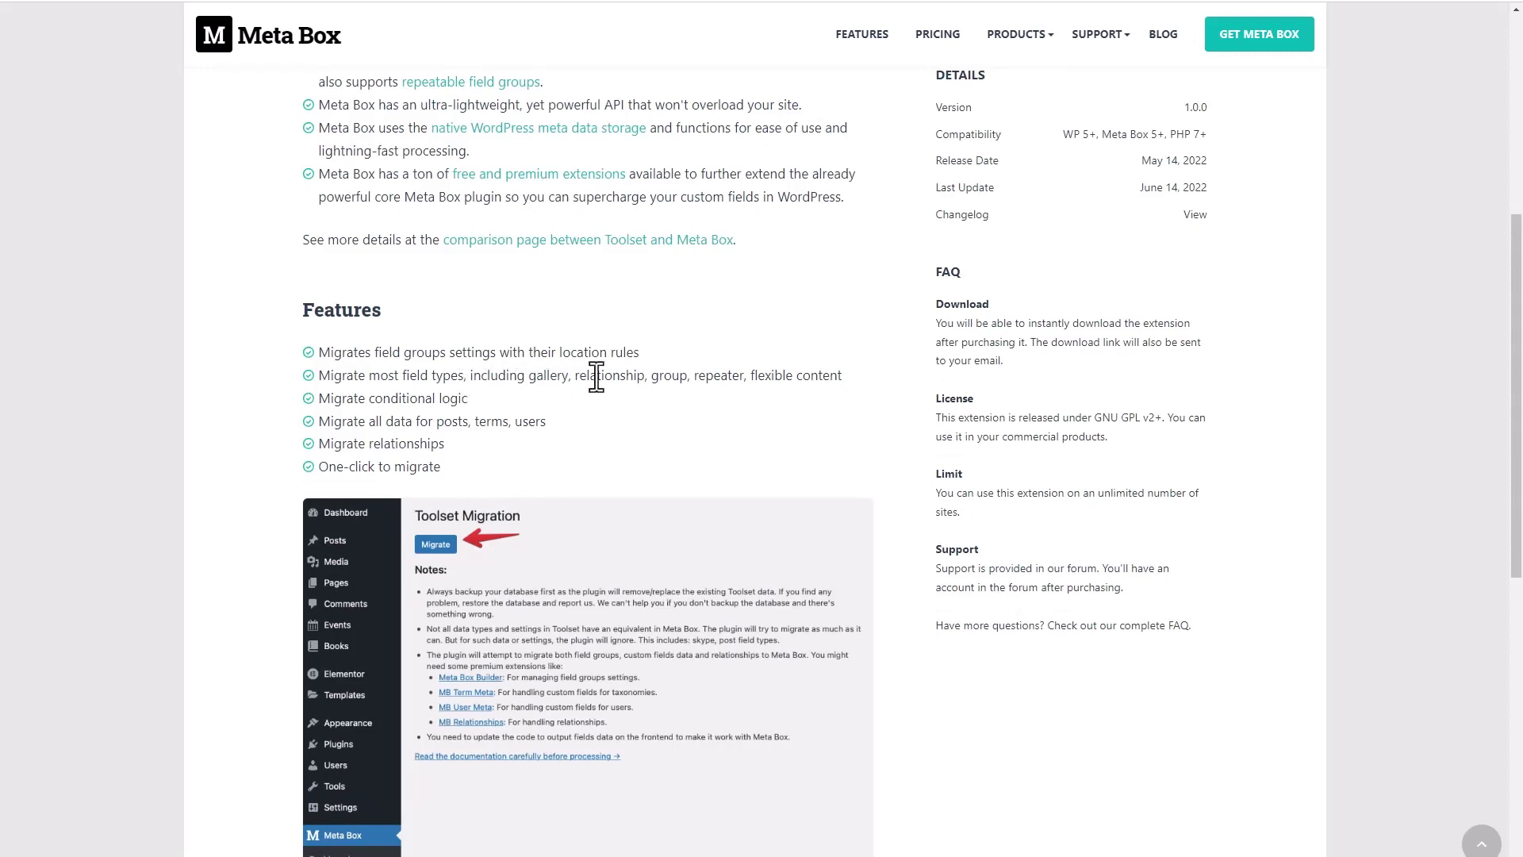
mouse_move(1115, 49)
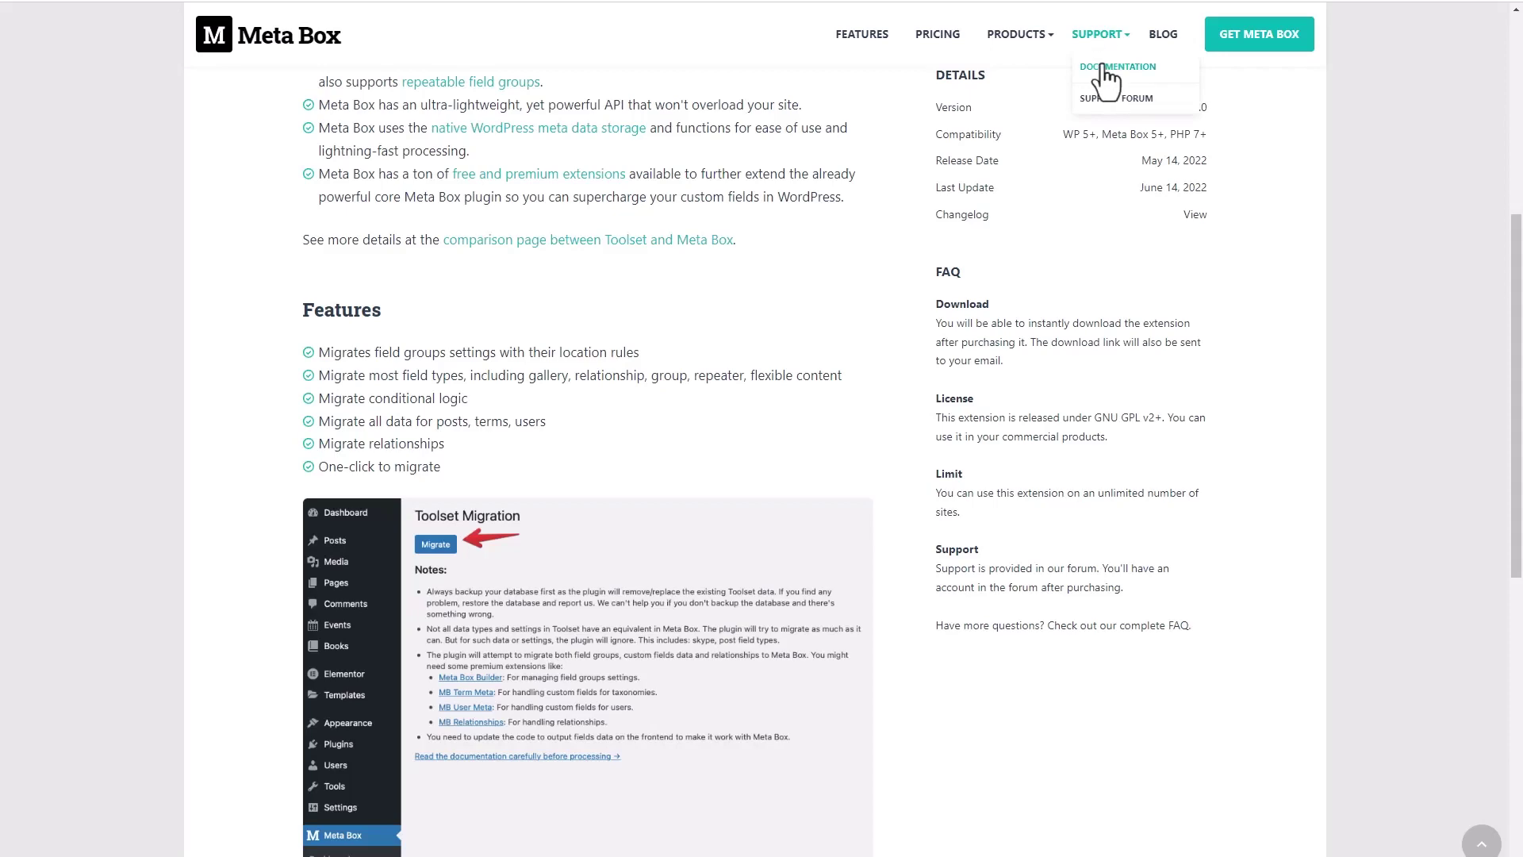
left_click(1105, 81)
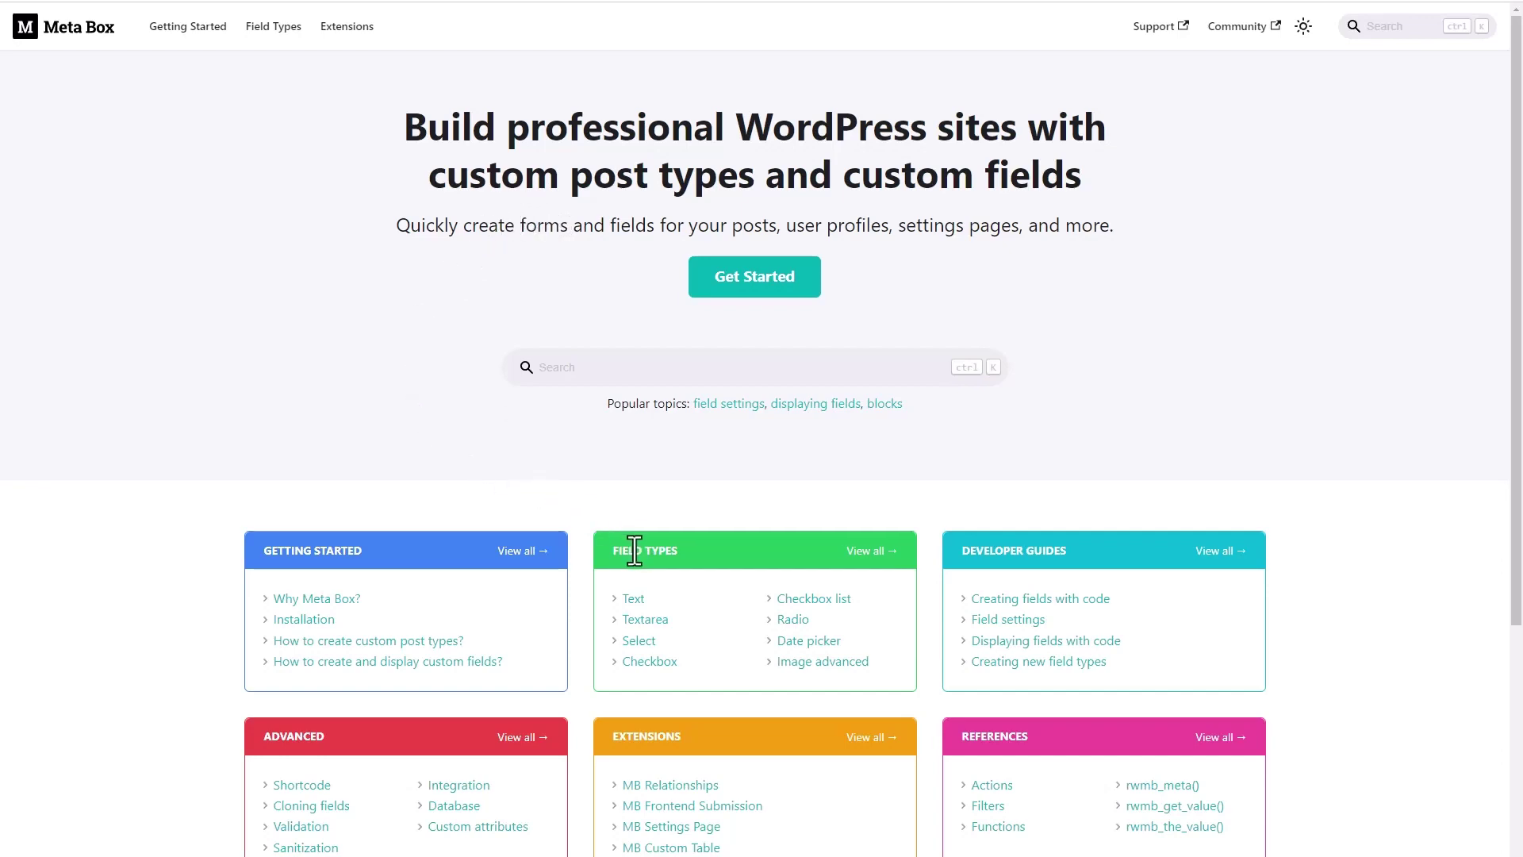
Step: Scroll the full Field Types list: Advanced, HTML5, WordPress, Upload and Layout fields
left_click(865, 553)
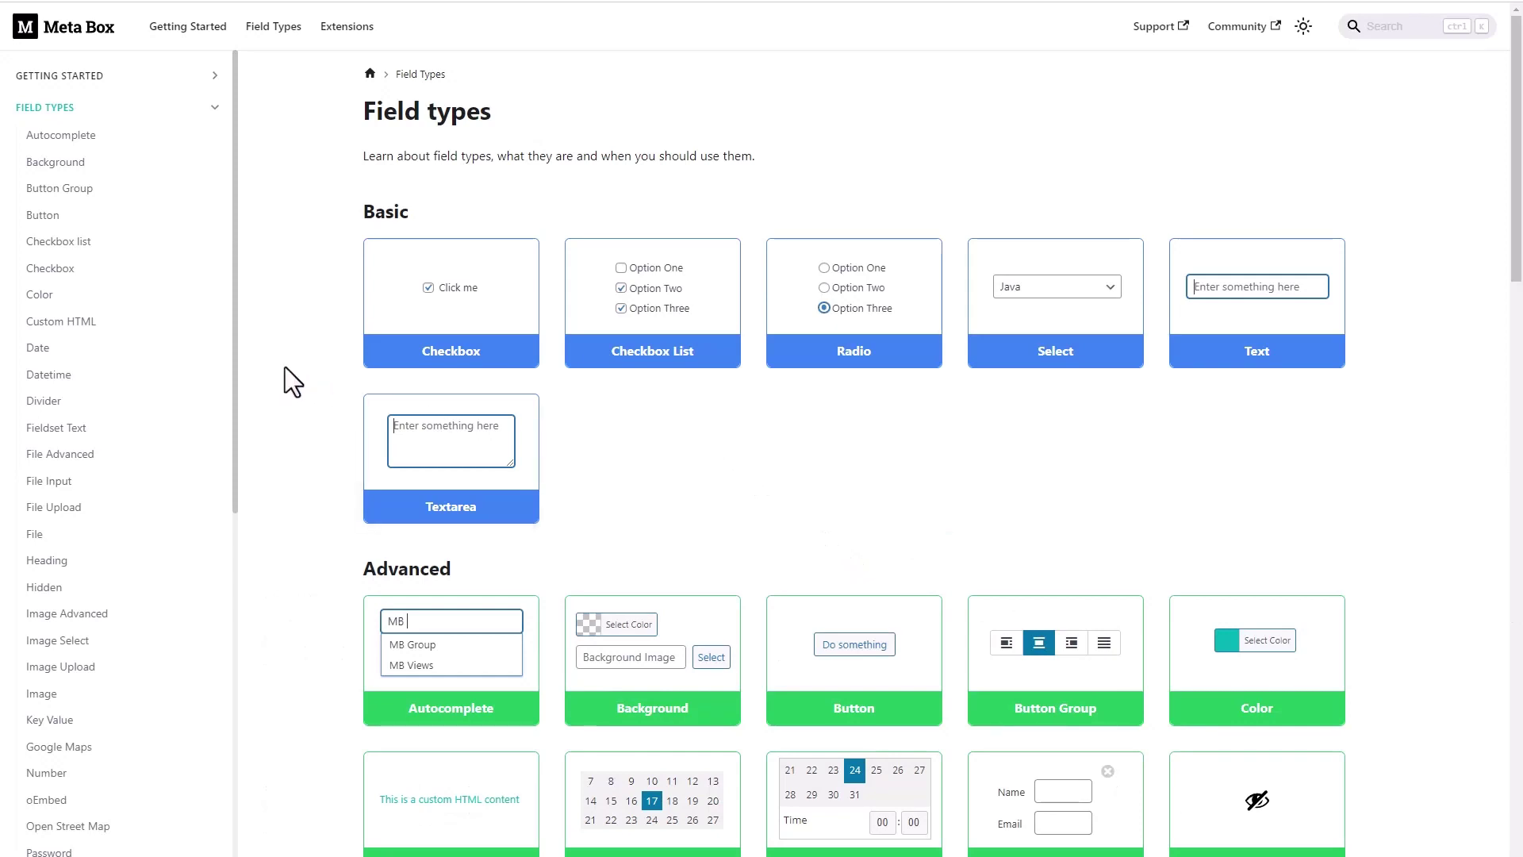
scroll(284, 366, "down", 1)
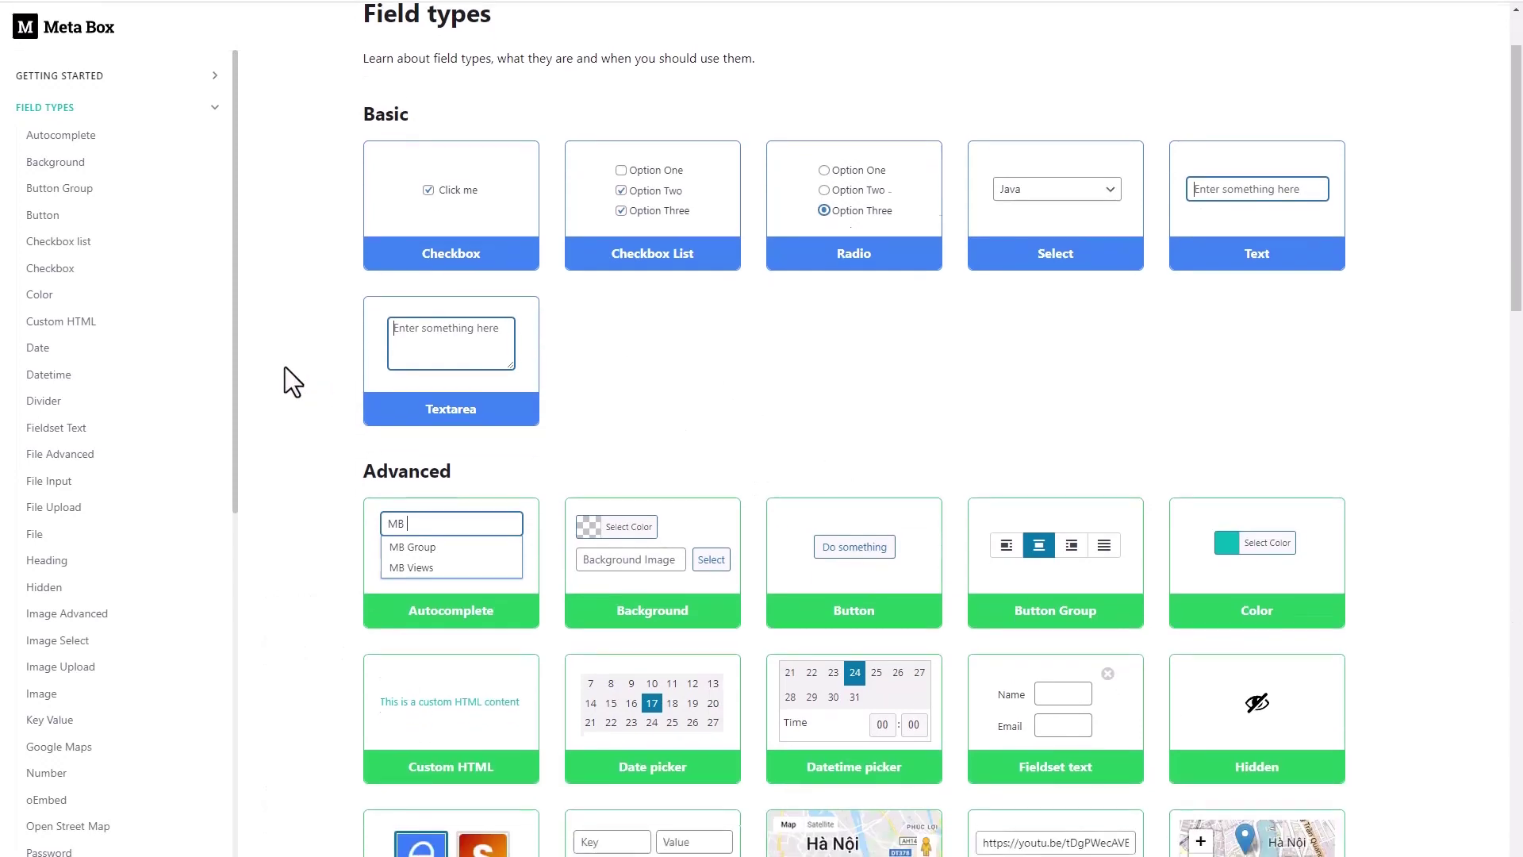
scroll(284, 367, "down", 1)
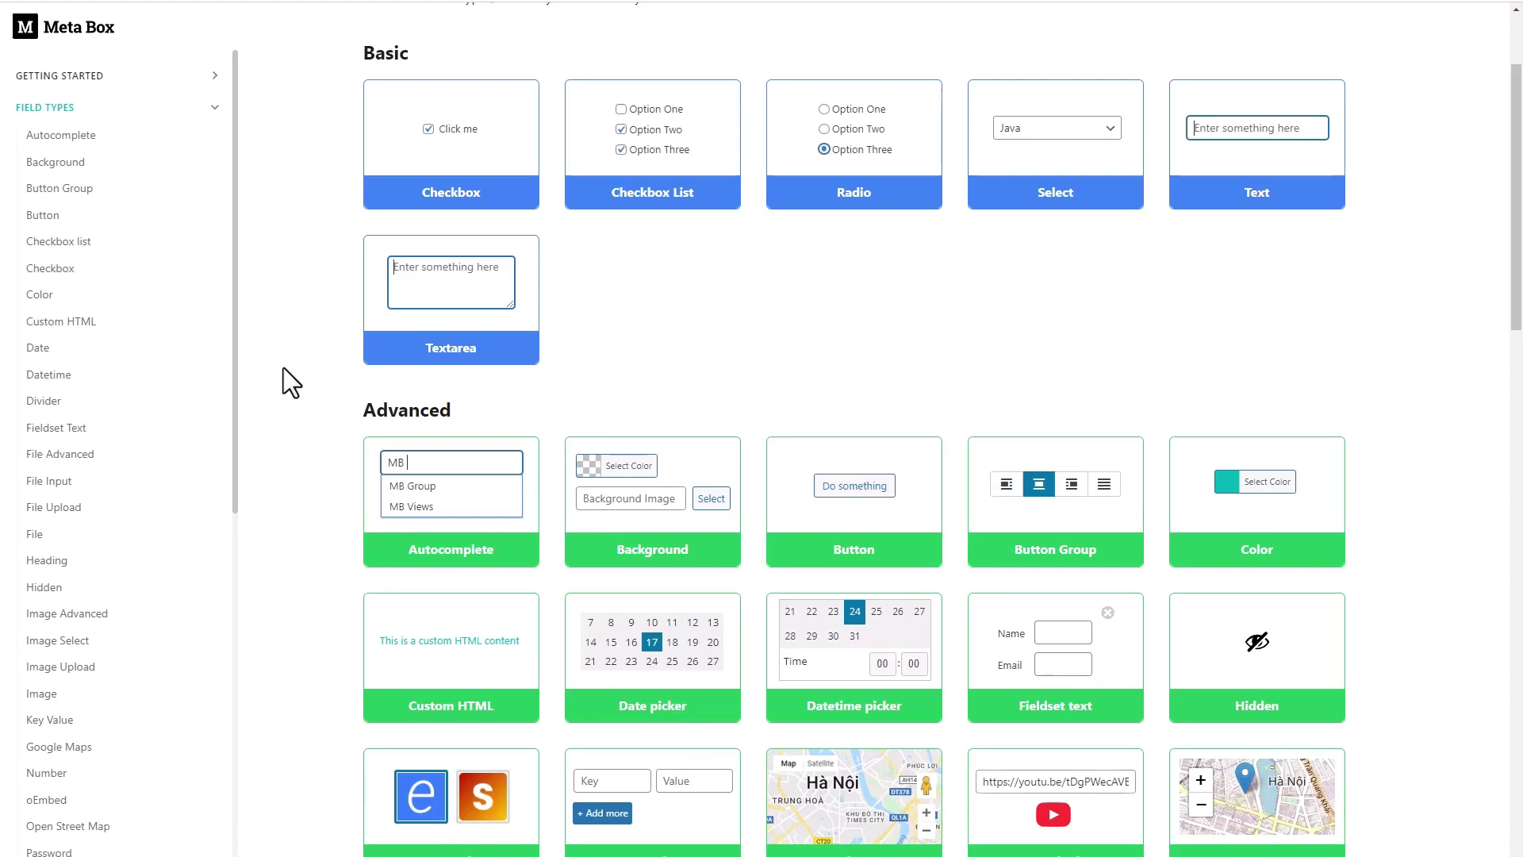
scroll(283, 368, "down", 5)
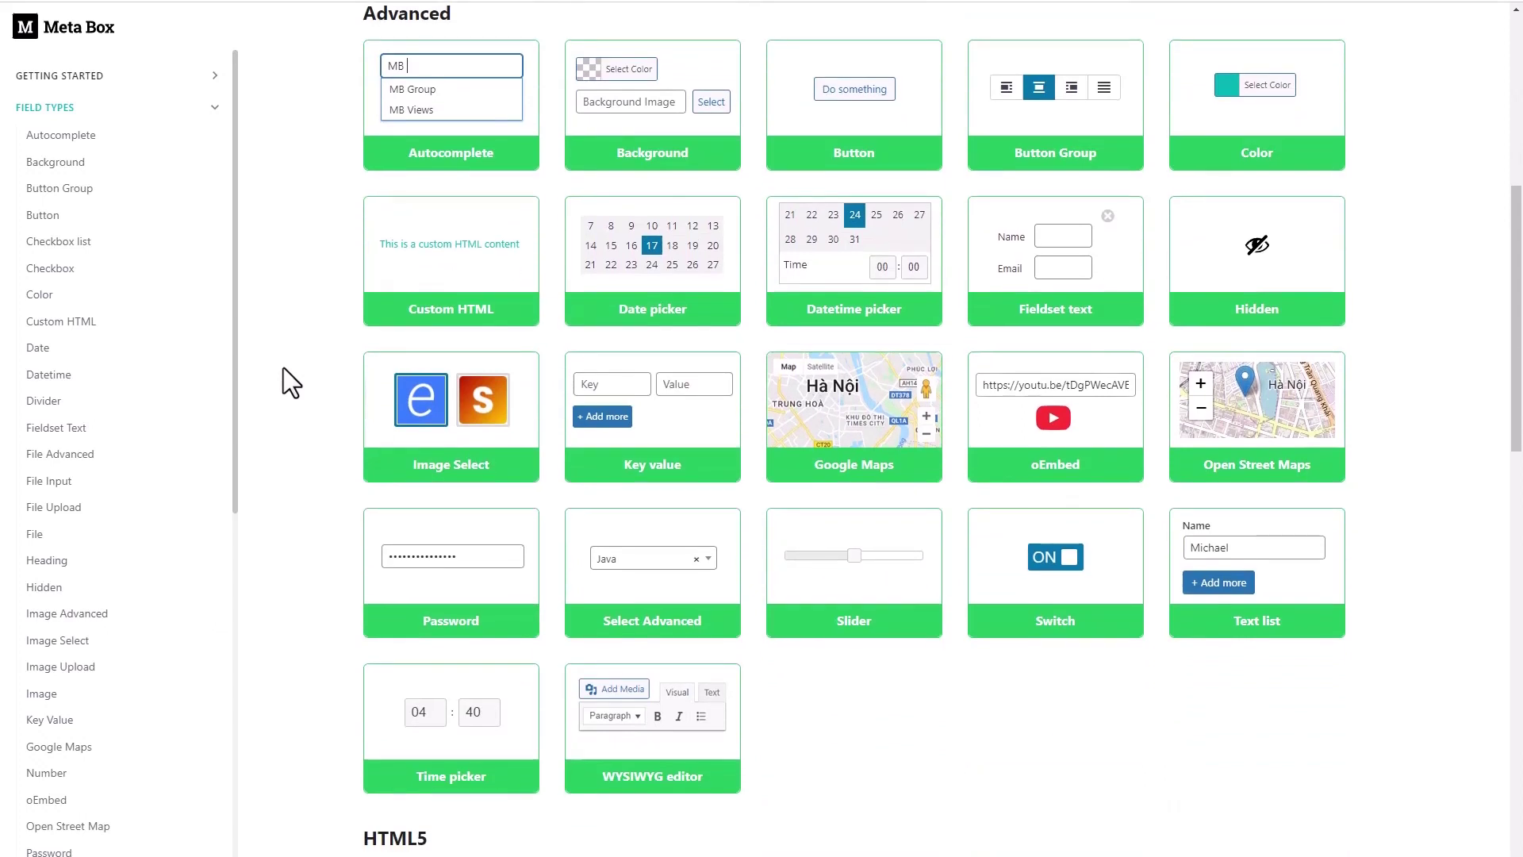
scroll(283, 368, "down", 3)
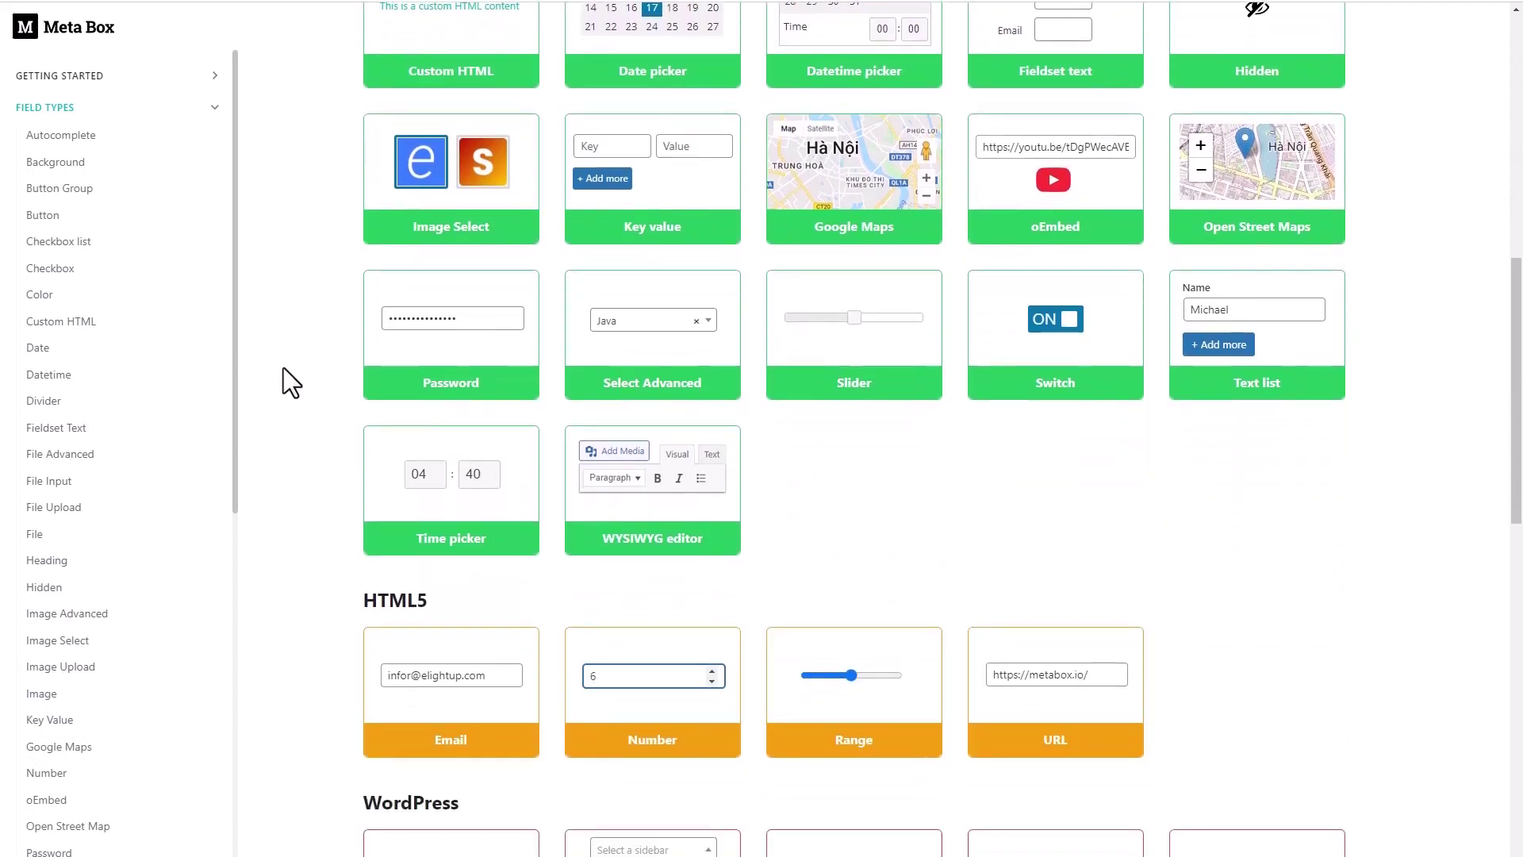
scroll(283, 368, "down", 3)
scroll(283, 368, "down", 6)
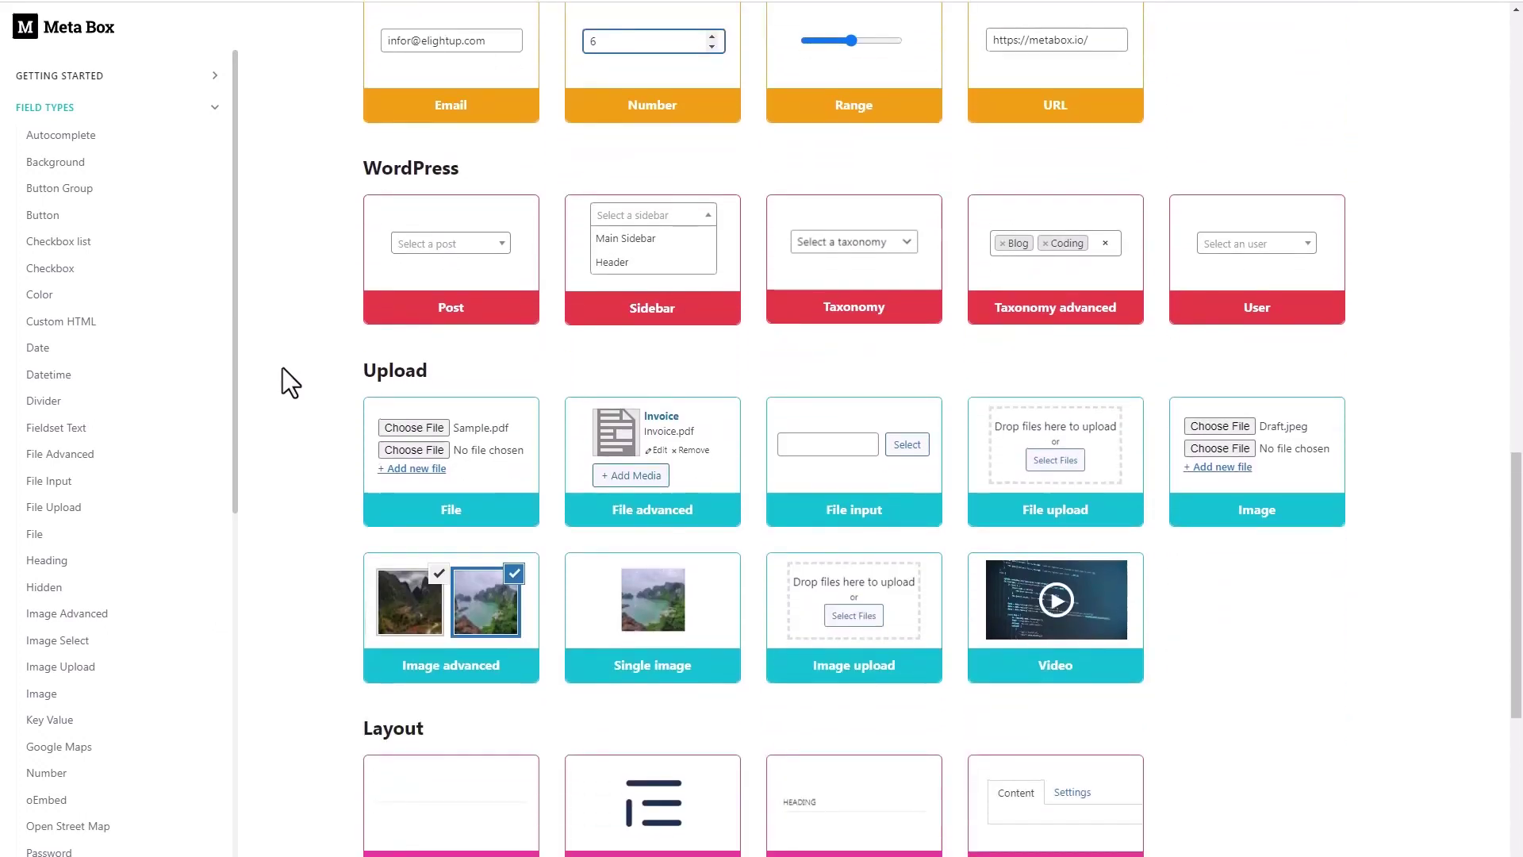
scroll(283, 368, "down", 4)
scroll(1445, 217, "up", 20)
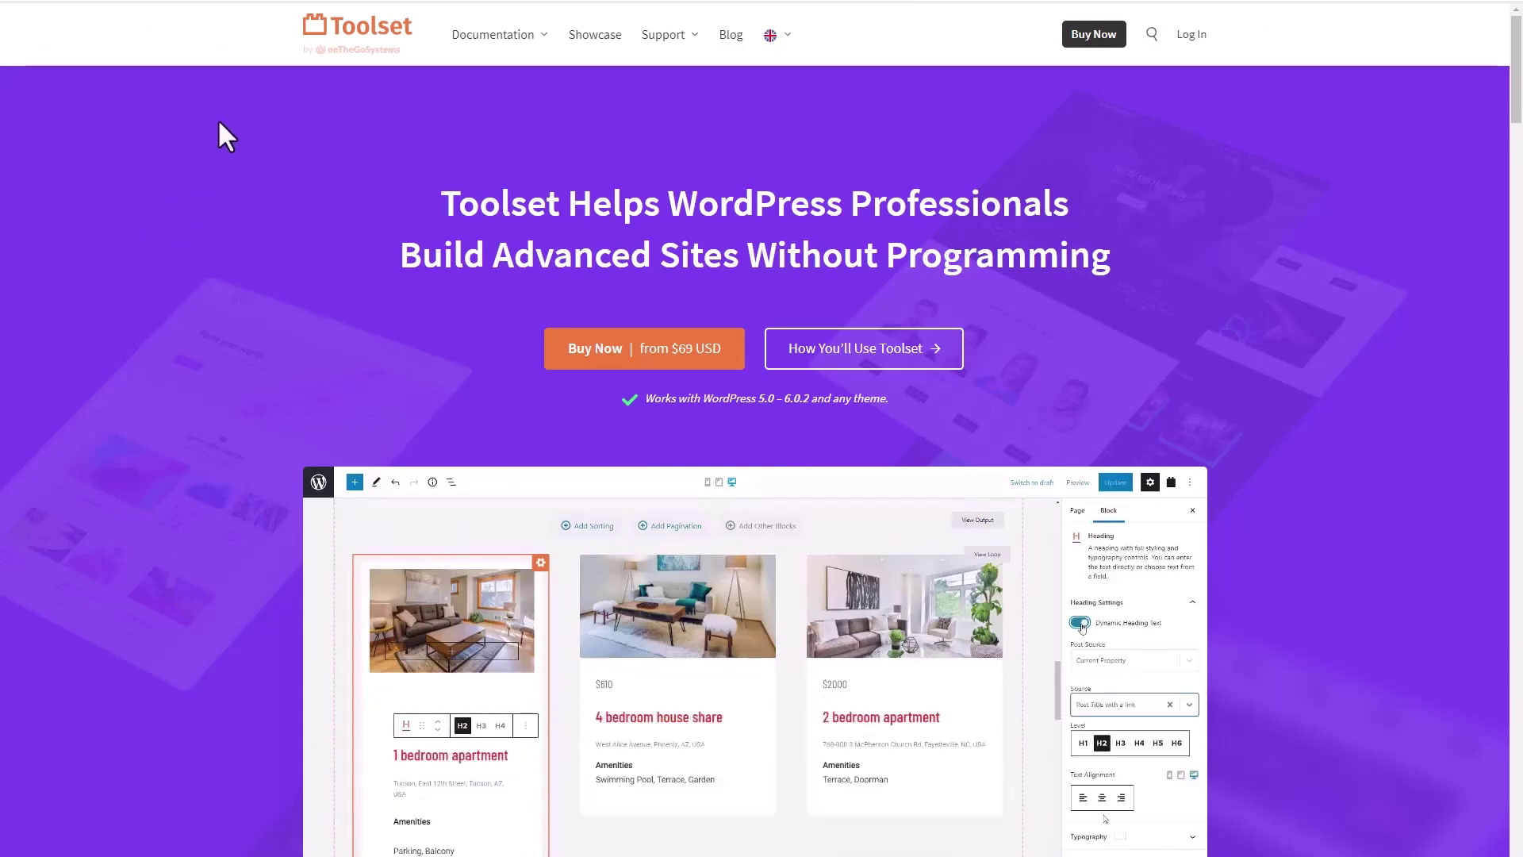
Step: Read Toolset's Getting Started documentation page
mouse_move(500, 39)
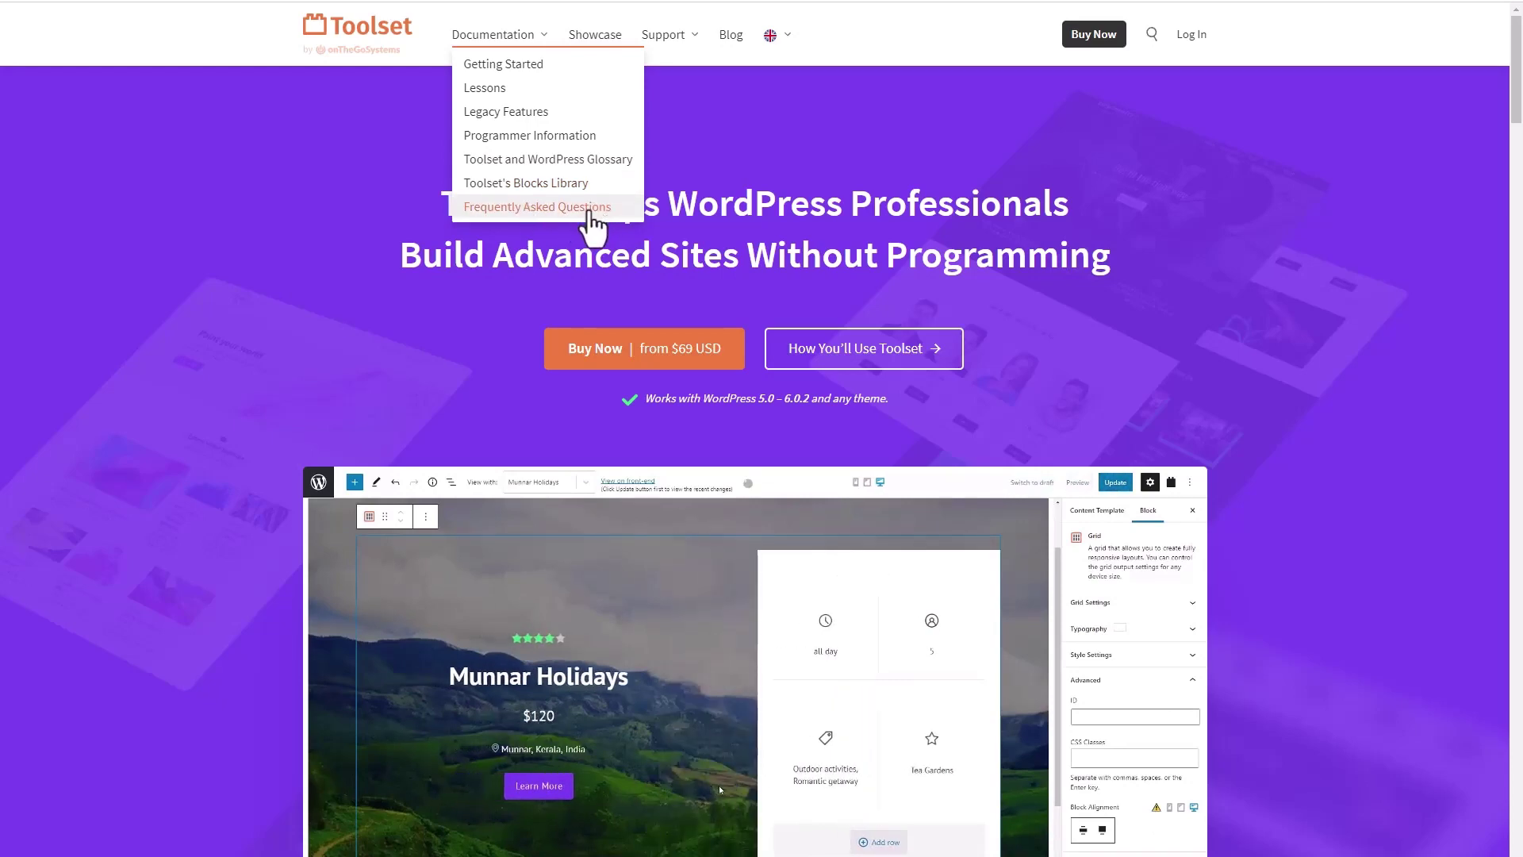
left_click(516, 67)
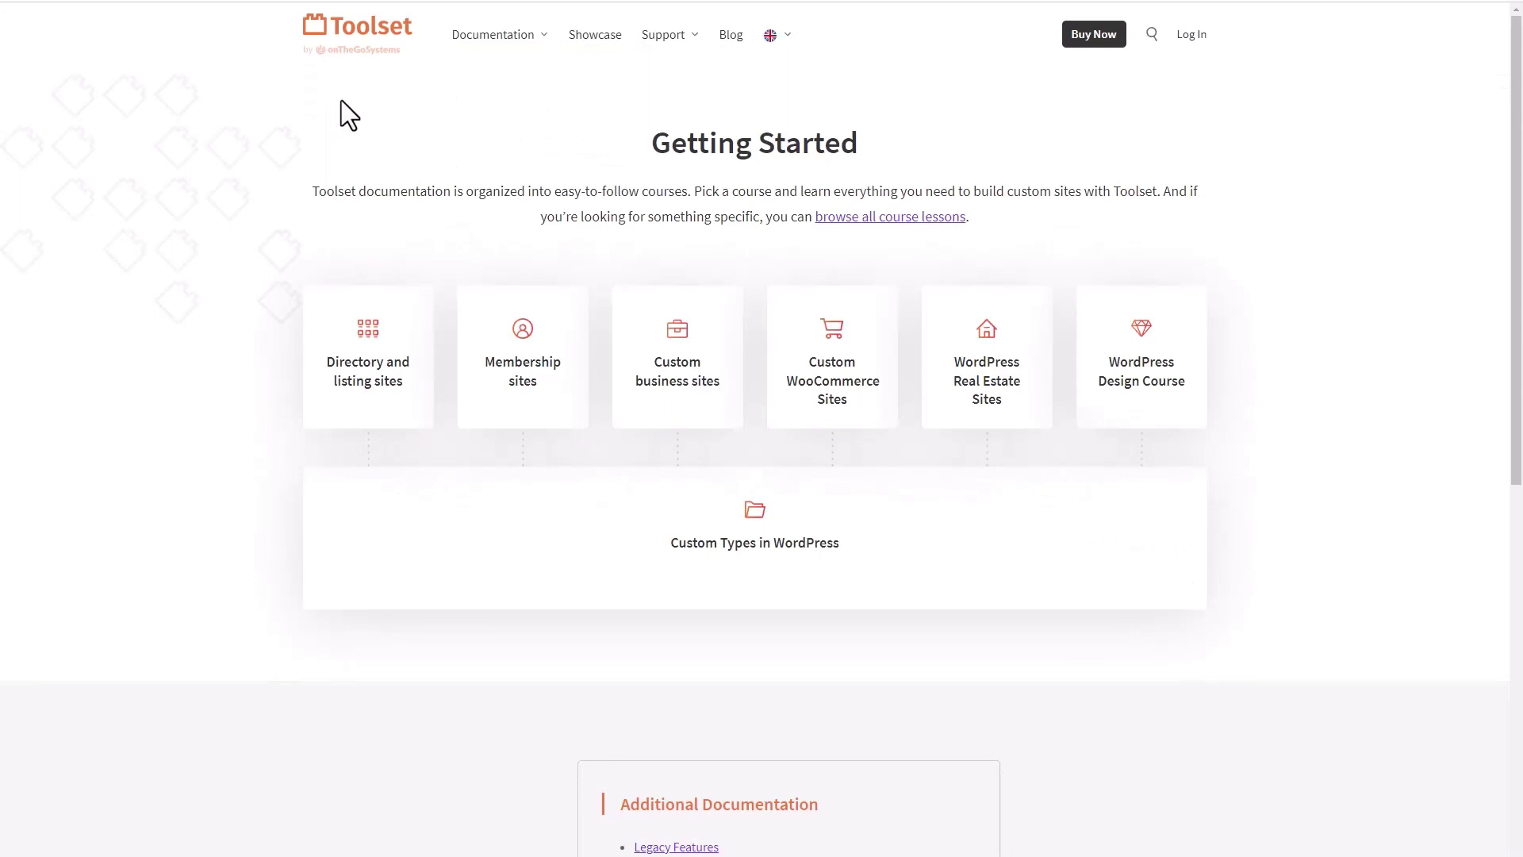
scroll(452, 119, "down", 3)
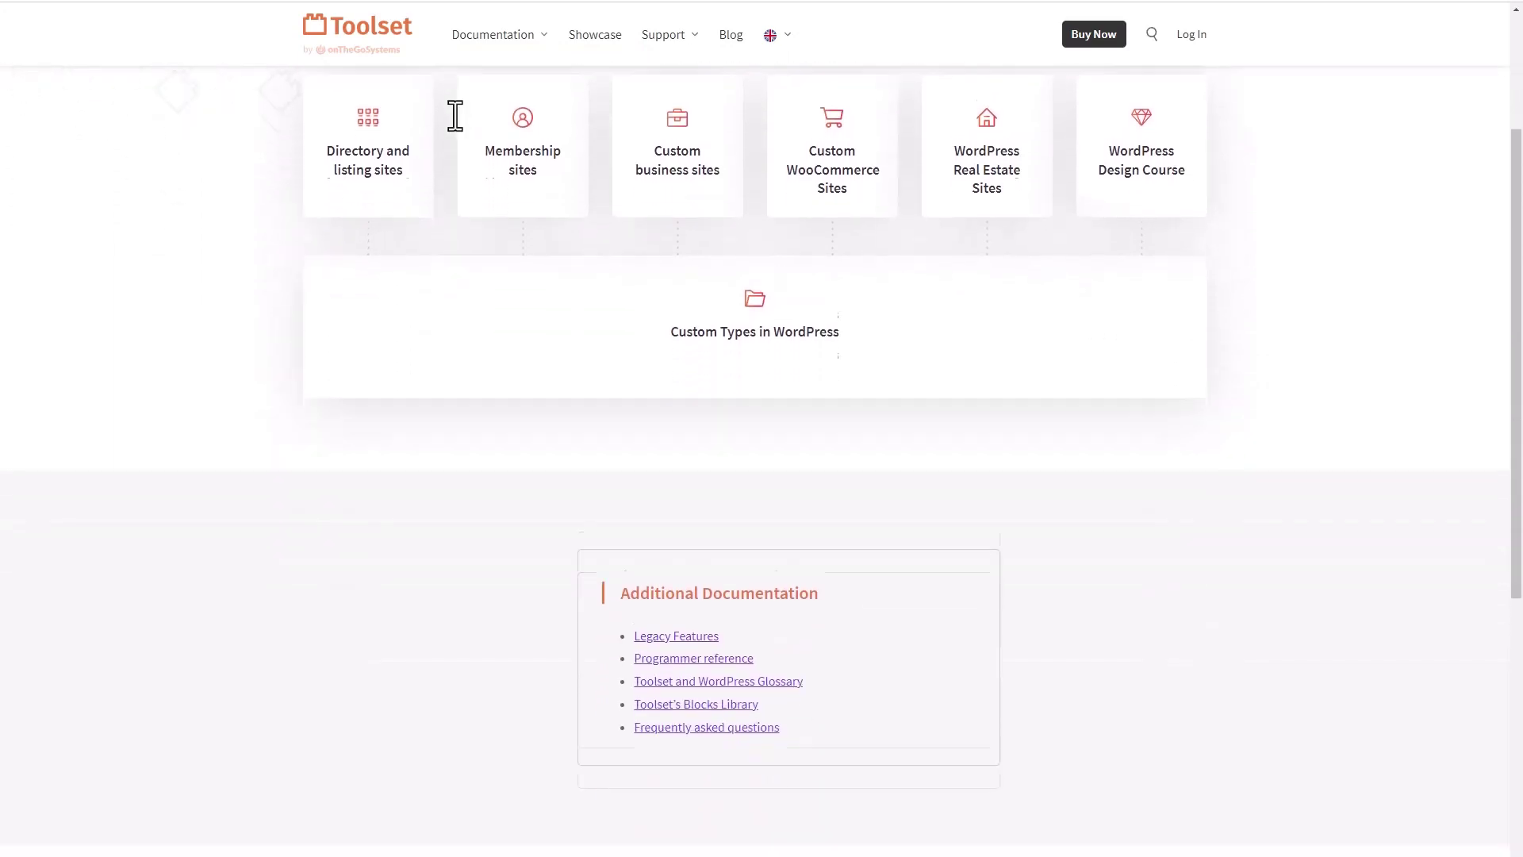
scroll(372, 115, "up", 3)
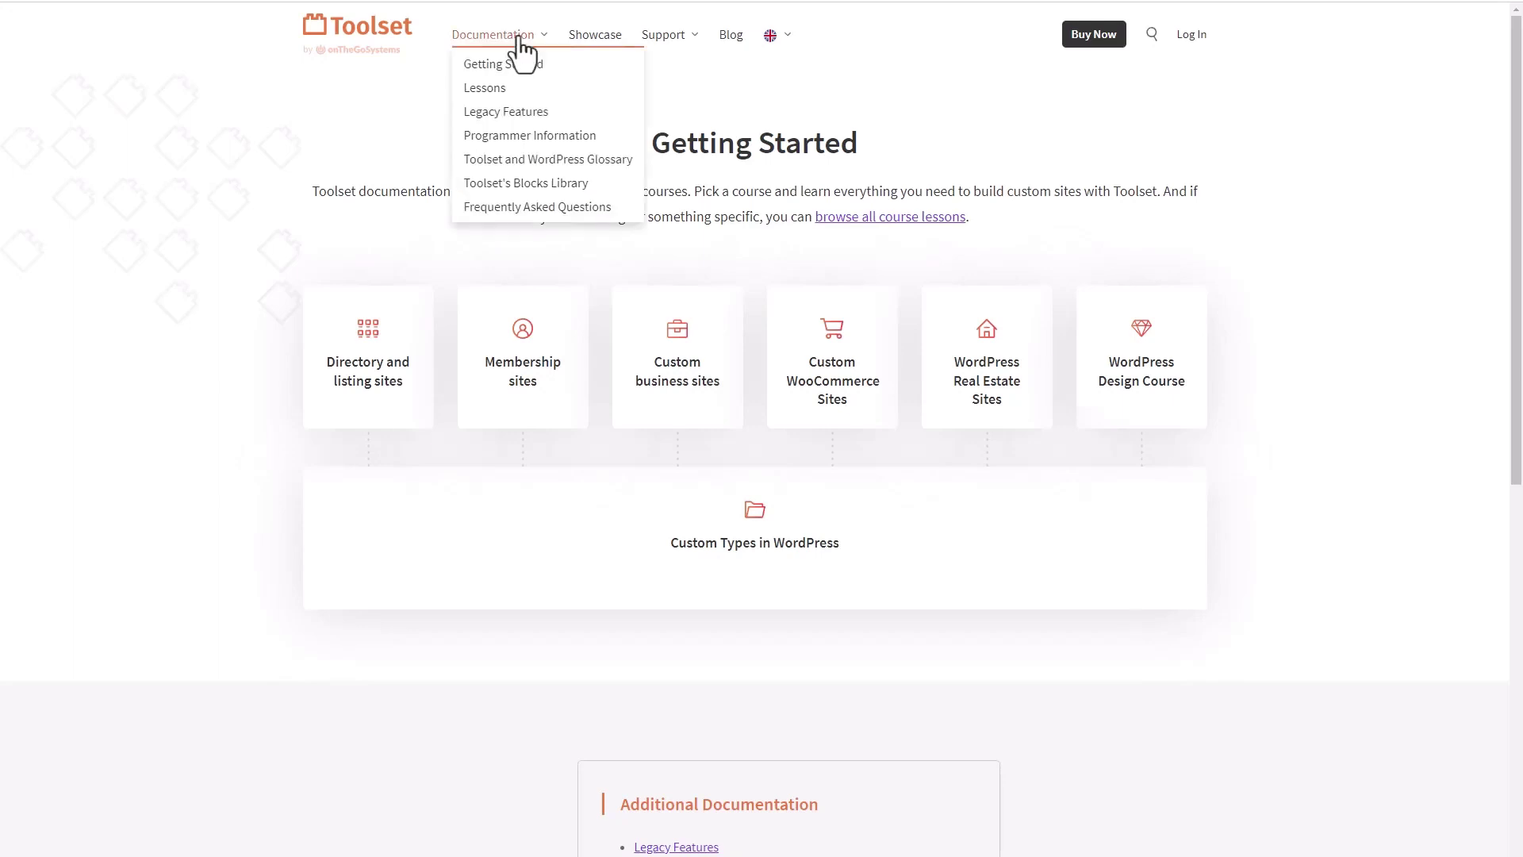
Step: Go to the Programmer Information docs and open the Types fields API reference
left_click(507, 137)
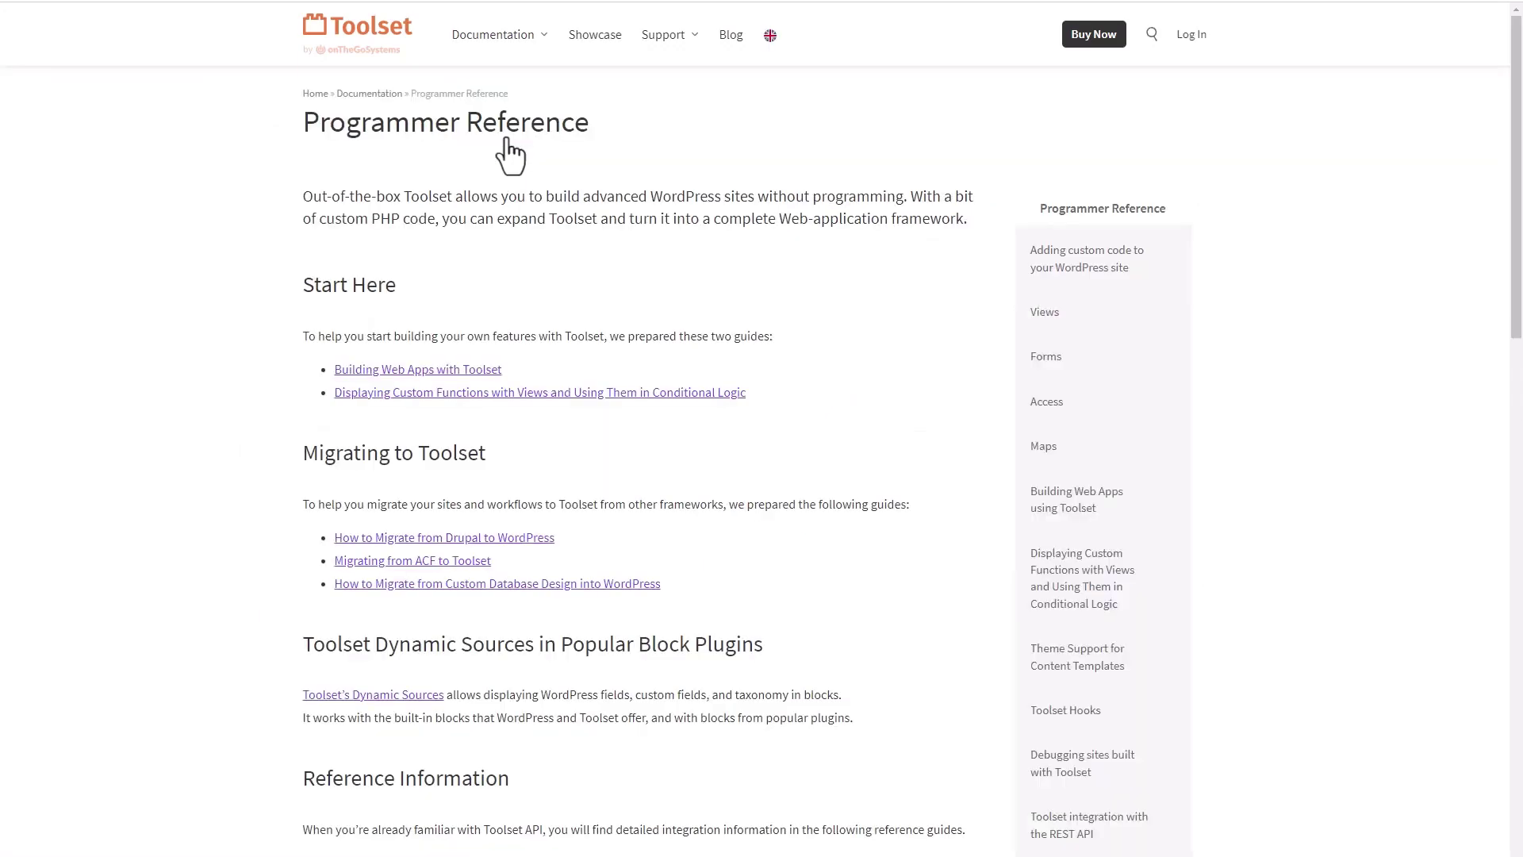
scroll(416, 143, "down", 5)
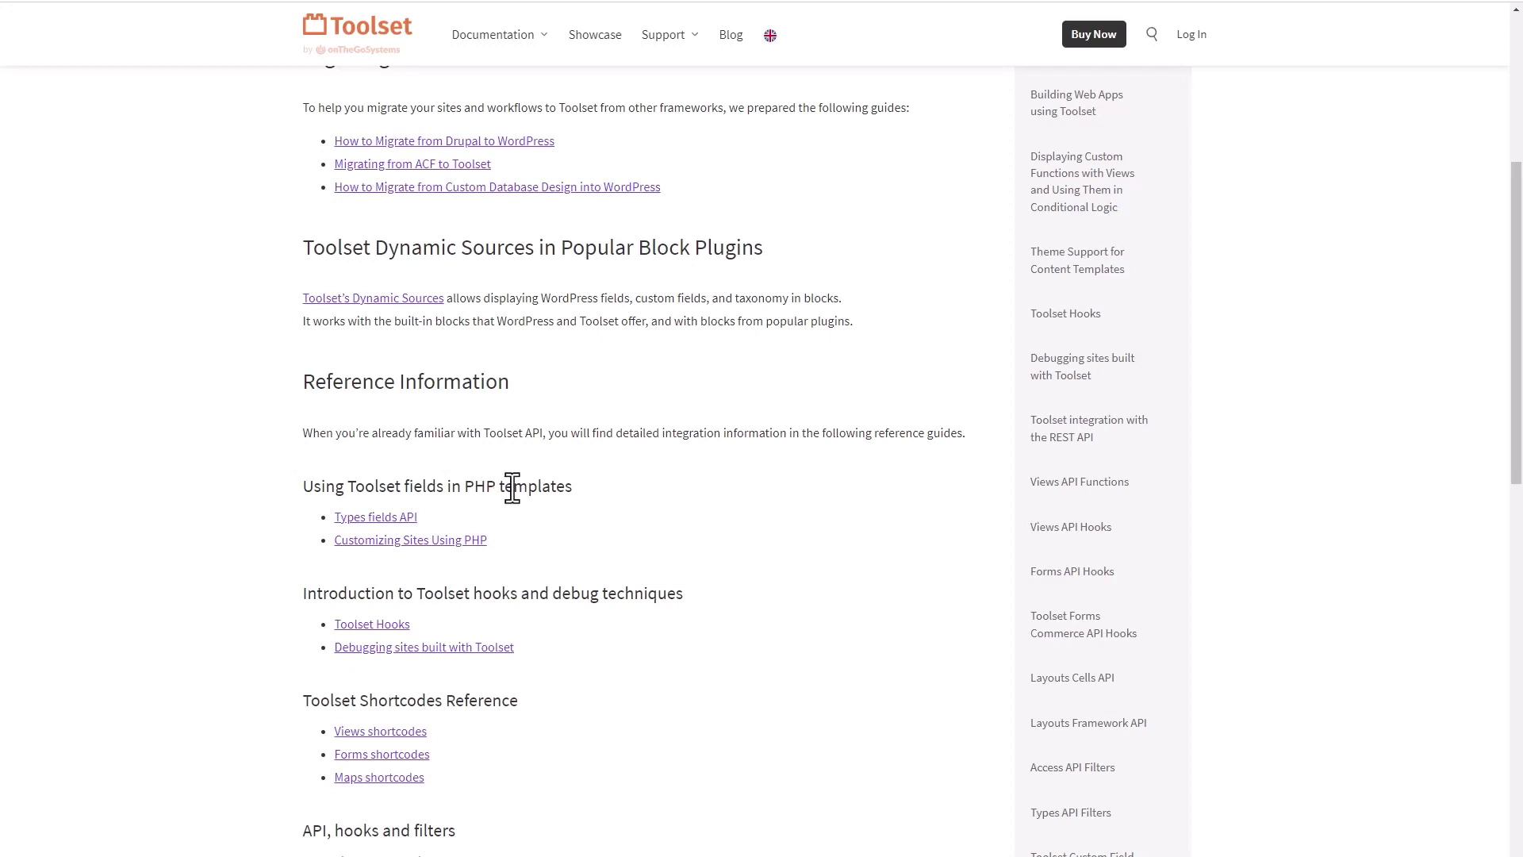
left_click(390, 520)
scroll(190, 503, "down", 3)
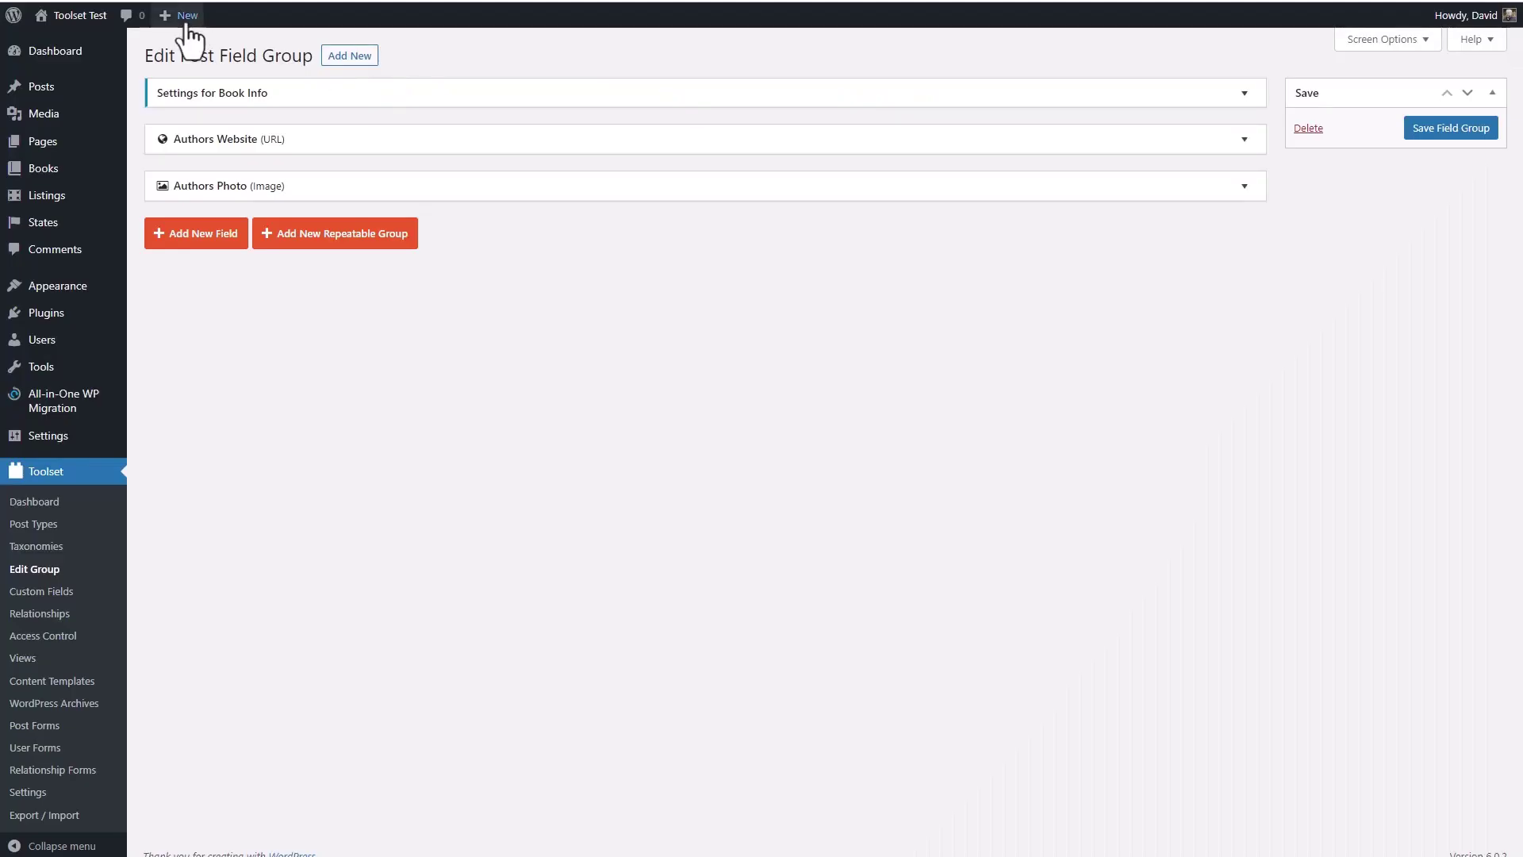
Step: Review the Book Info group's Authors Website (URL) and Authors Photo (Image) fields
mouse_move(79, 414)
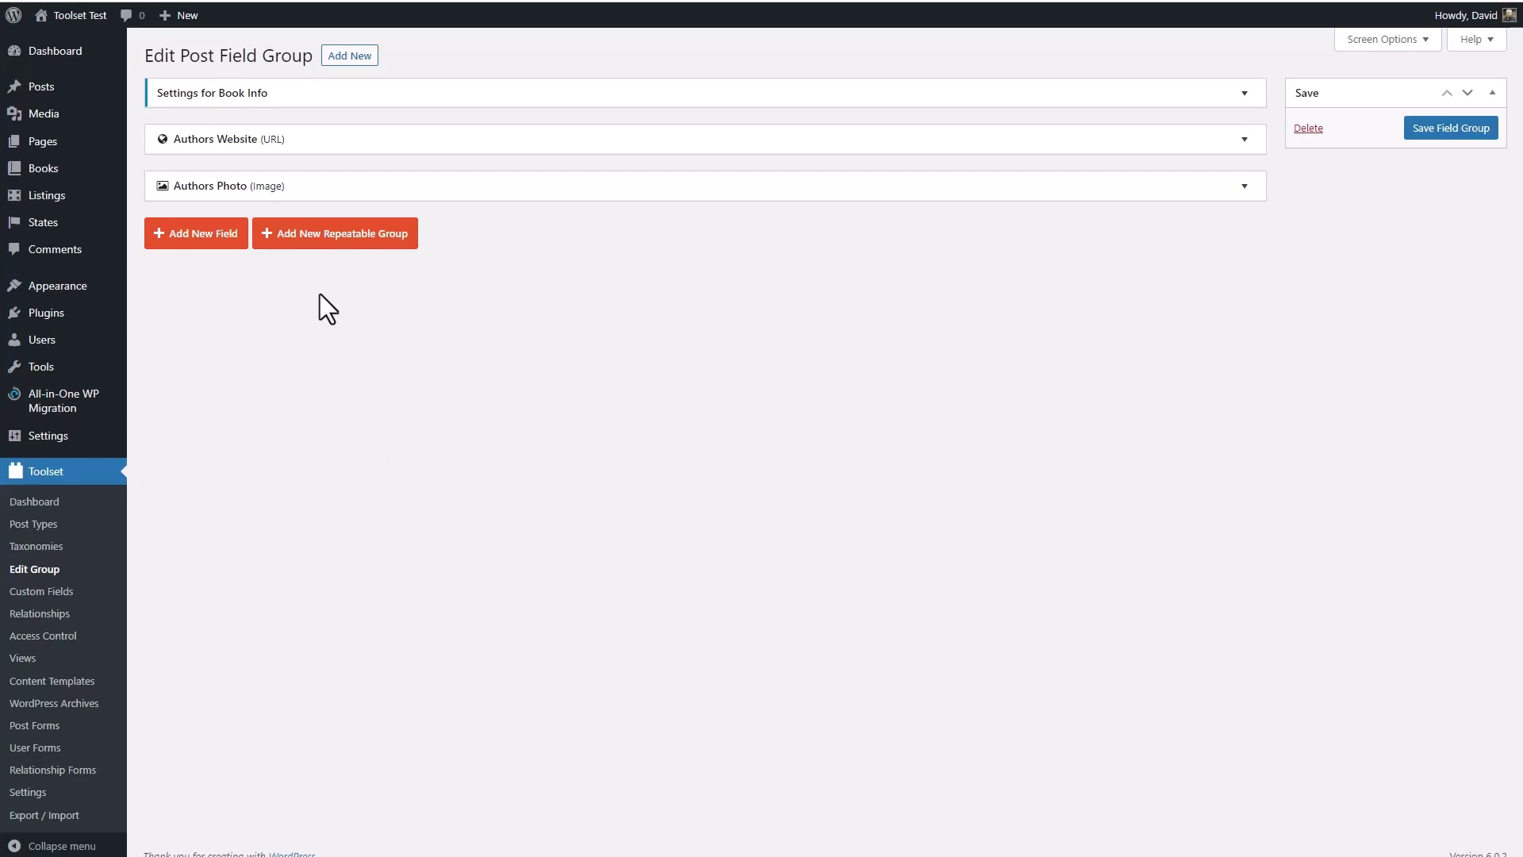
mouse_move(57, 317)
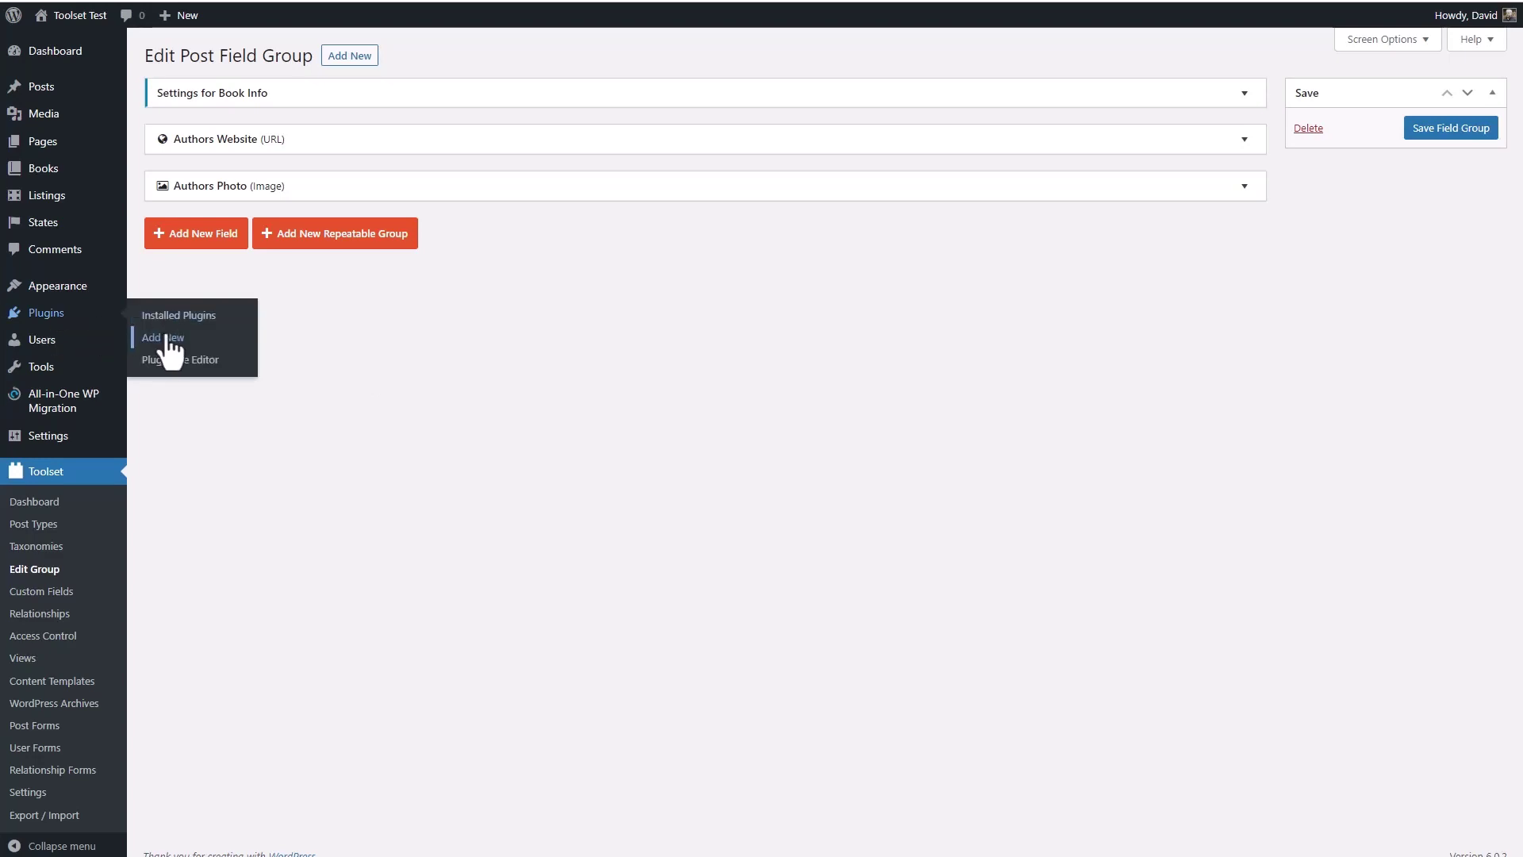
Step: Upload meta-box-aio.zip via Plugins > Add New, install it and activate Meta Box AIO
left_click(169, 337)
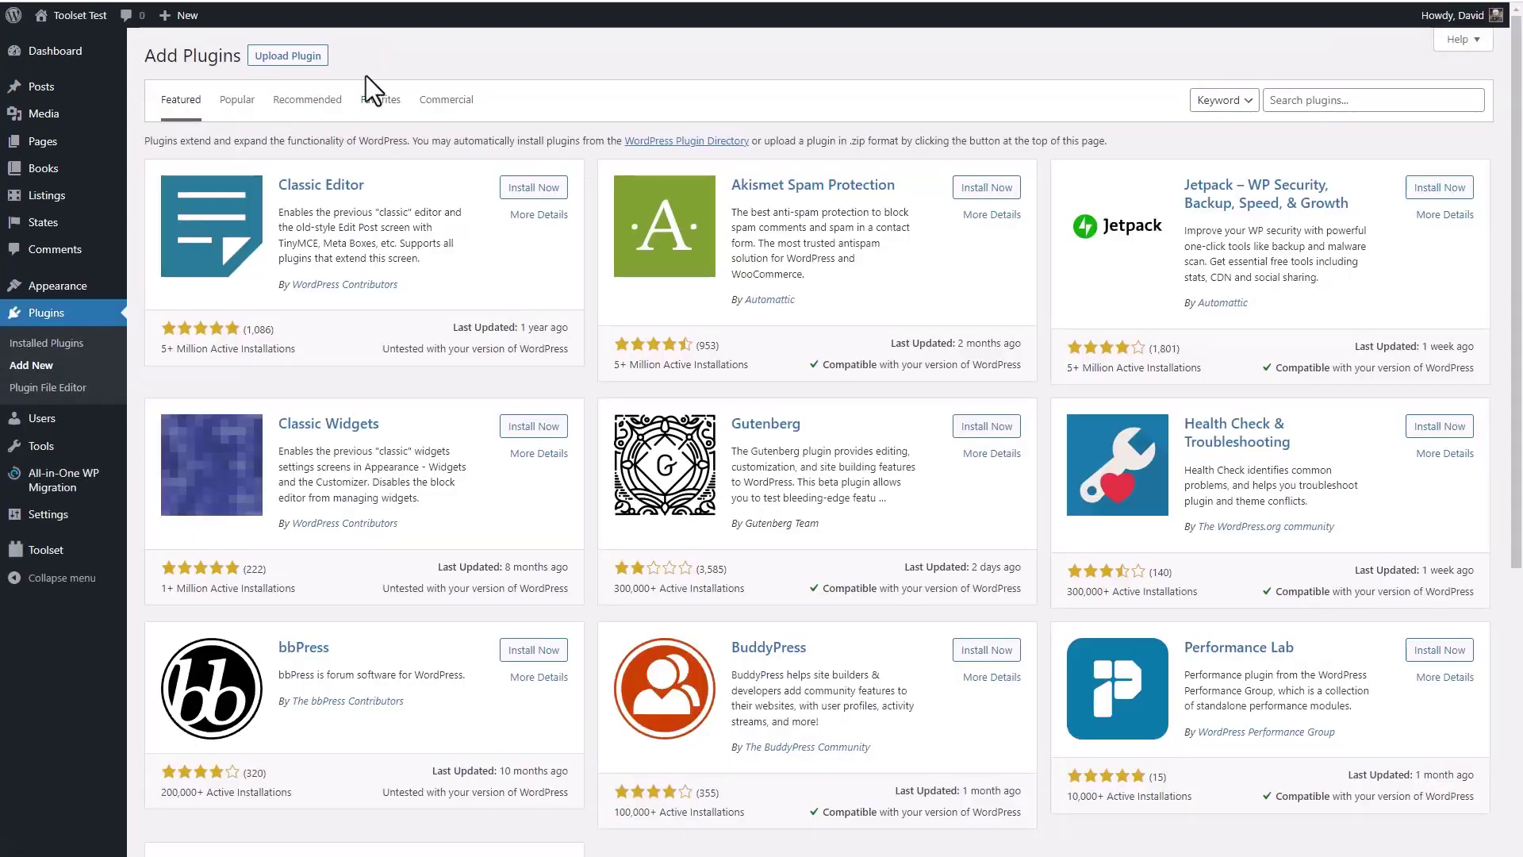
left_click(311, 56)
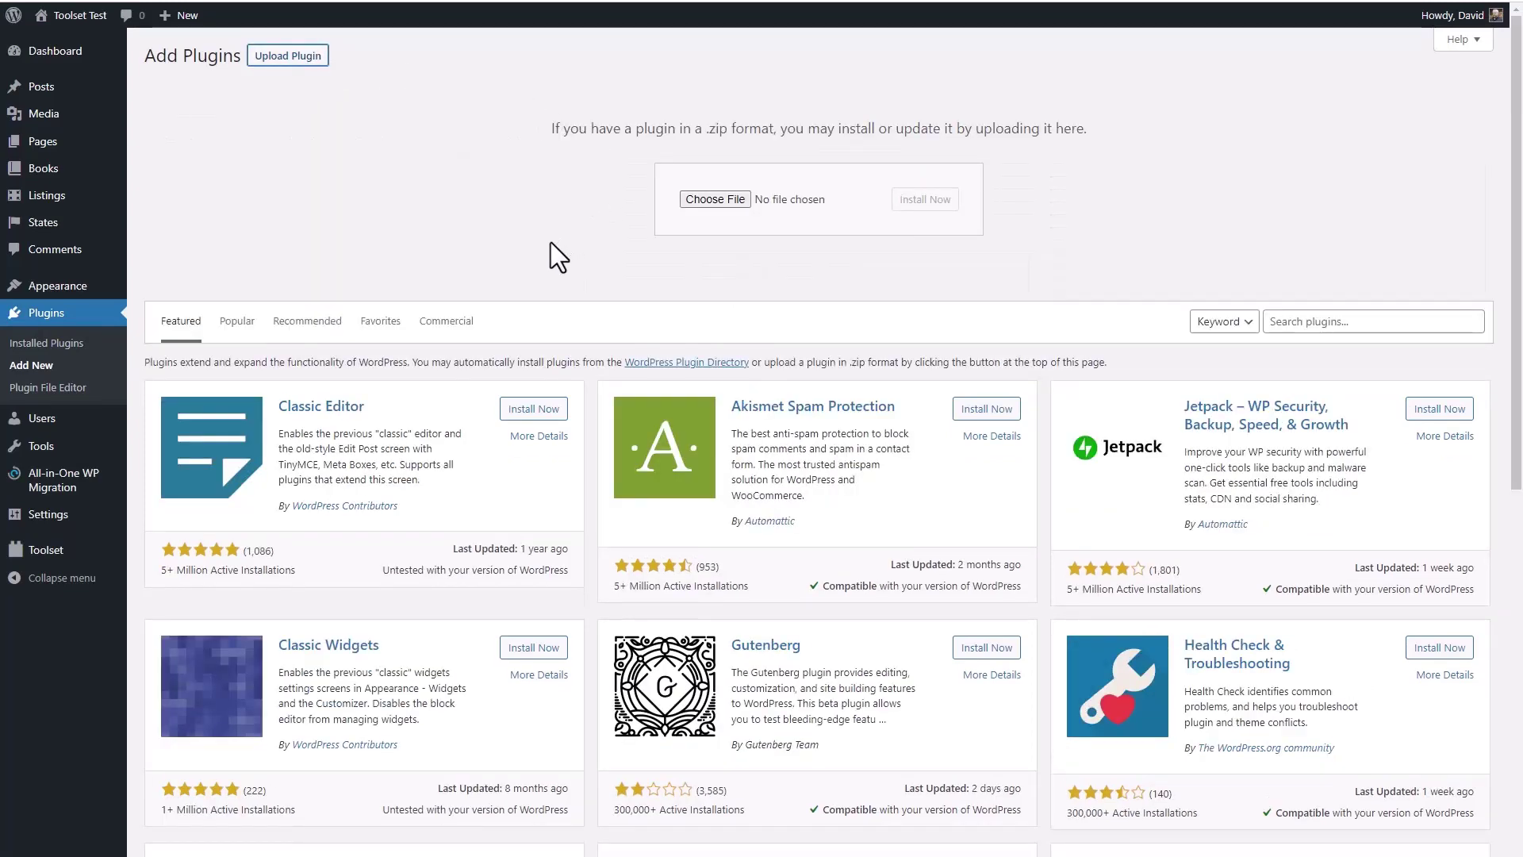
left_click(801, 209)
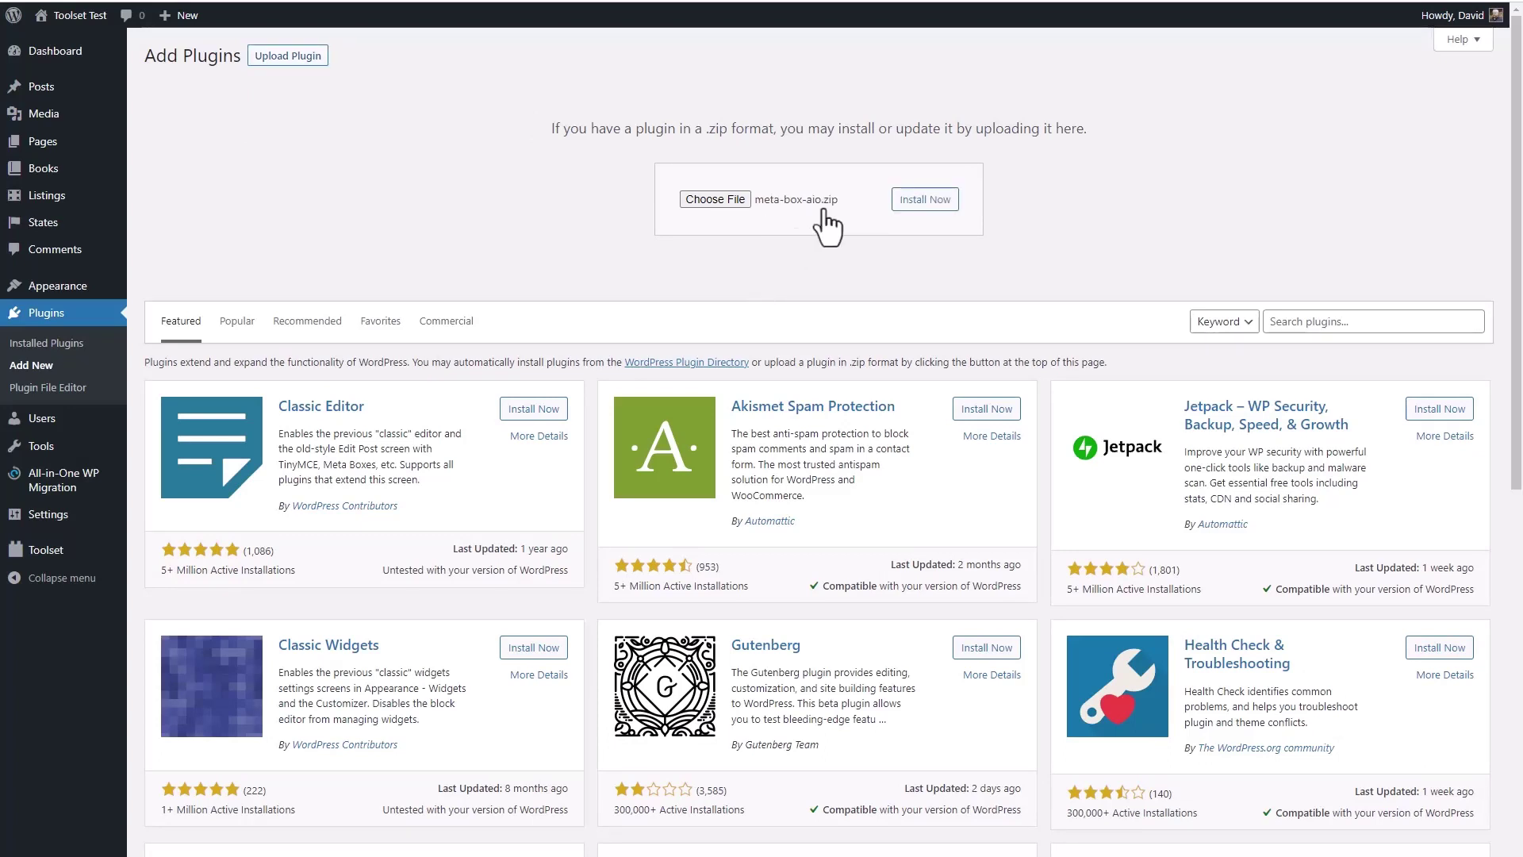
left_click(912, 199)
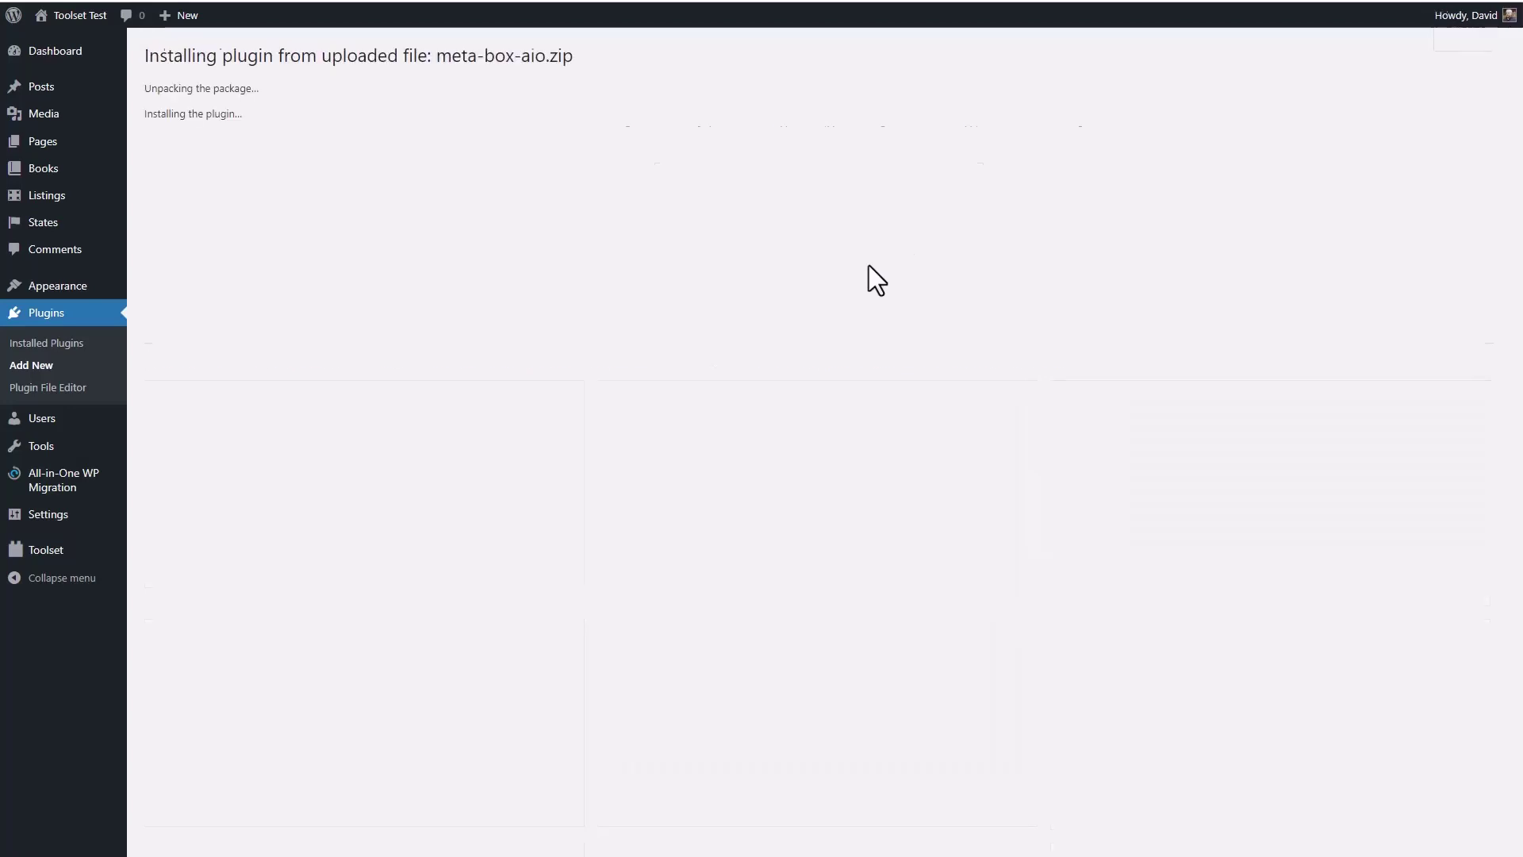
left_click(192, 170)
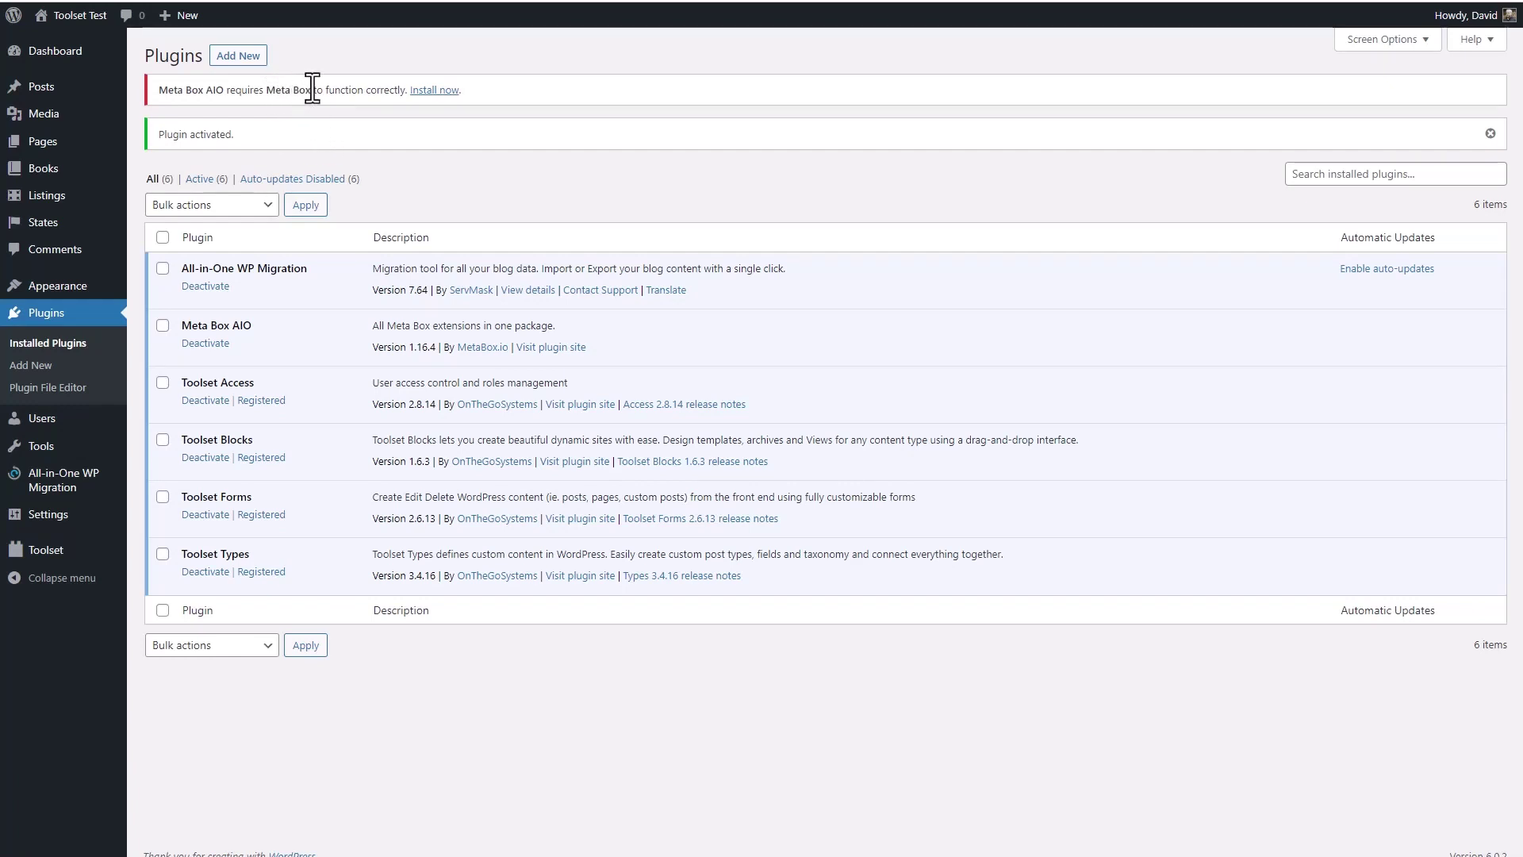
Step: Install and activate the required Meta Box core plugin, then open Meta Box > License
left_click(434, 90)
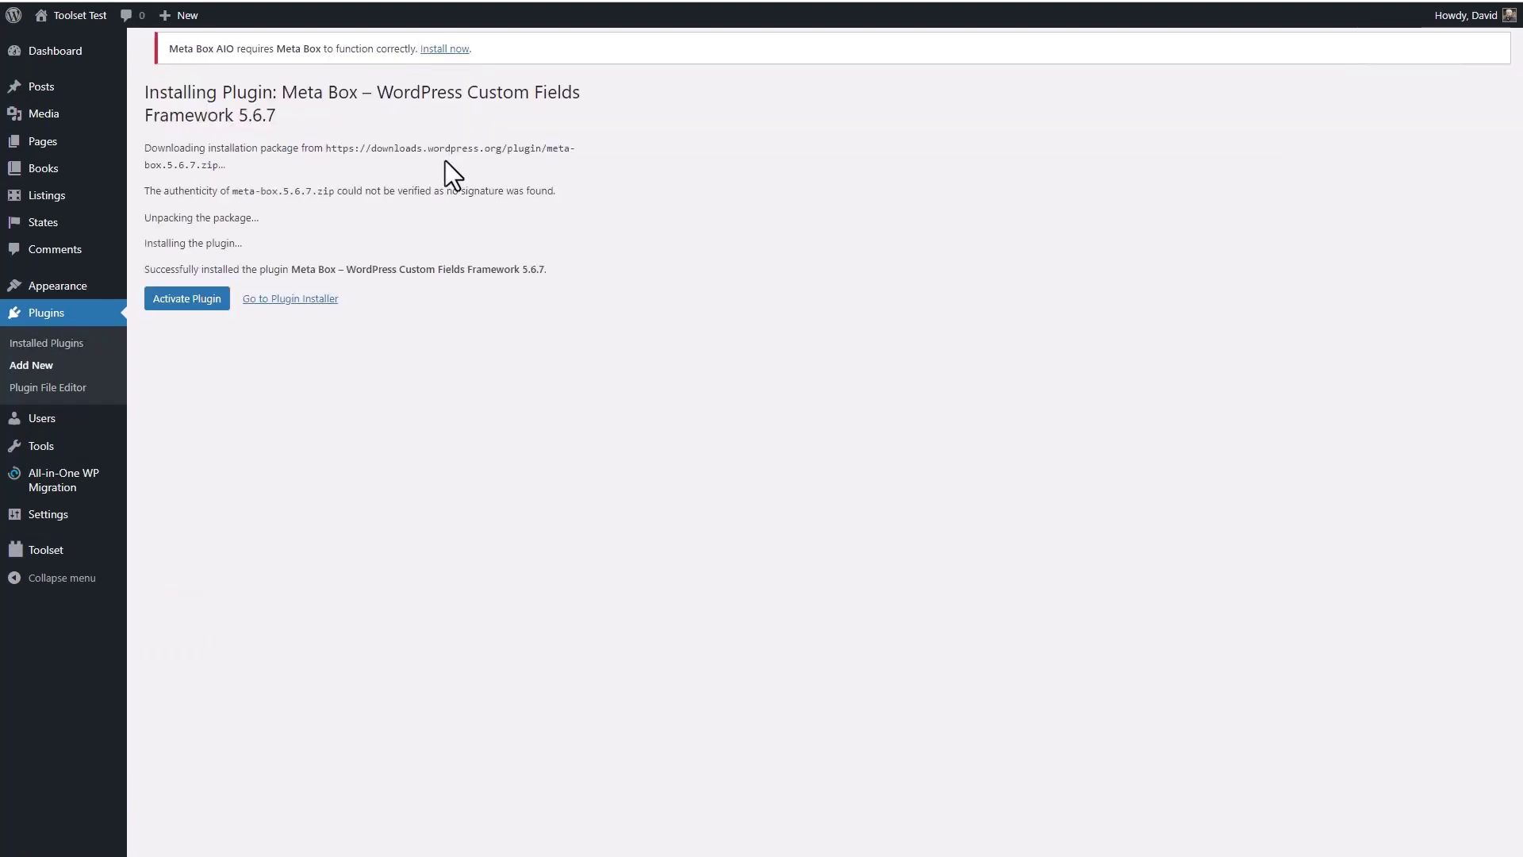
left_click(209, 303)
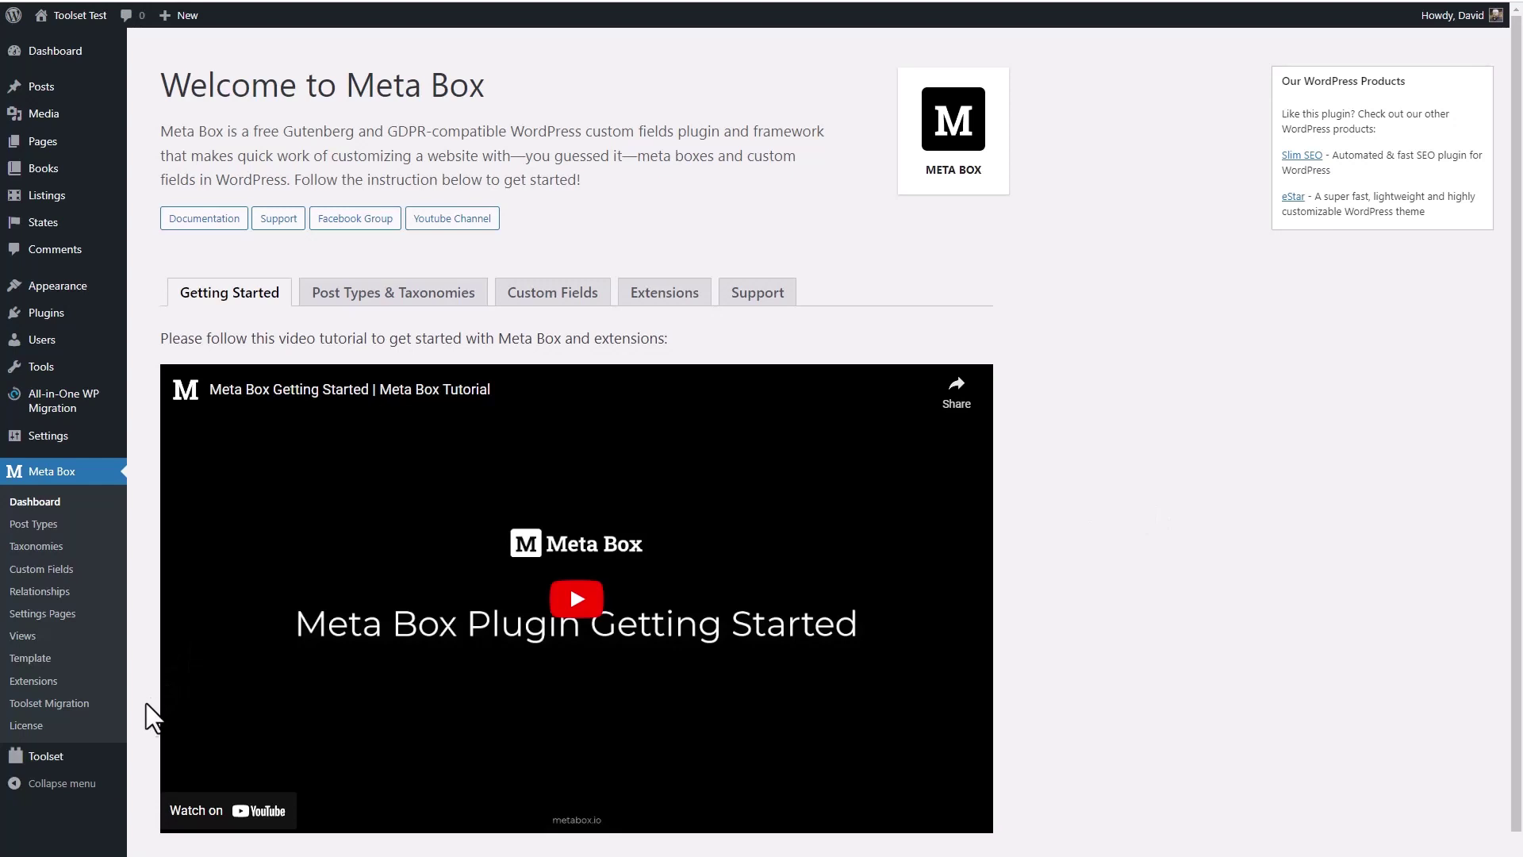
left_click(28, 728)
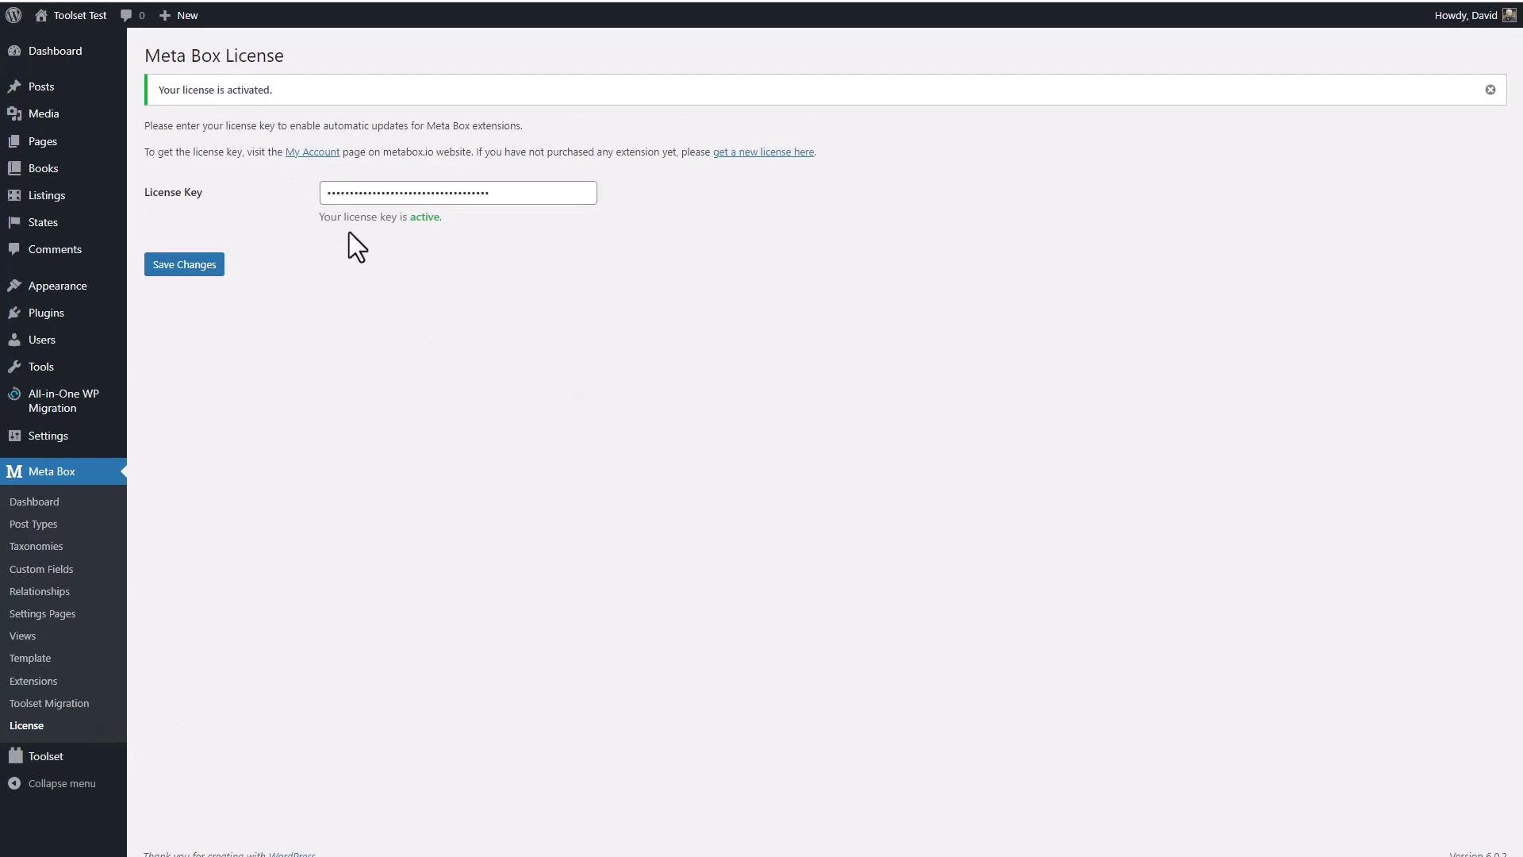
left_click(33, 689)
scroll(213, 460, "down", 1)
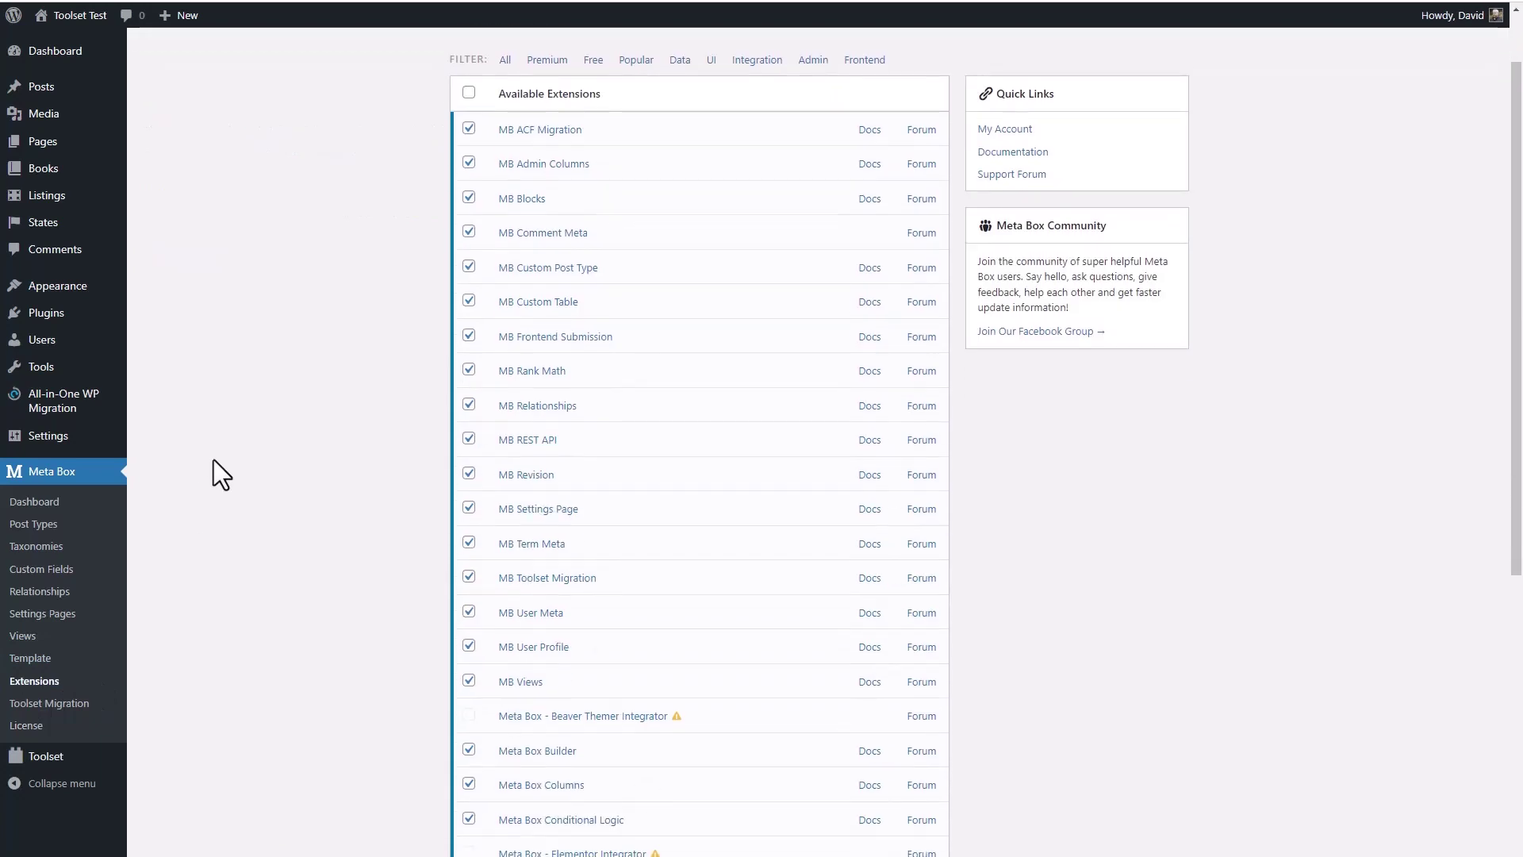
scroll(212, 461, "down", 1)
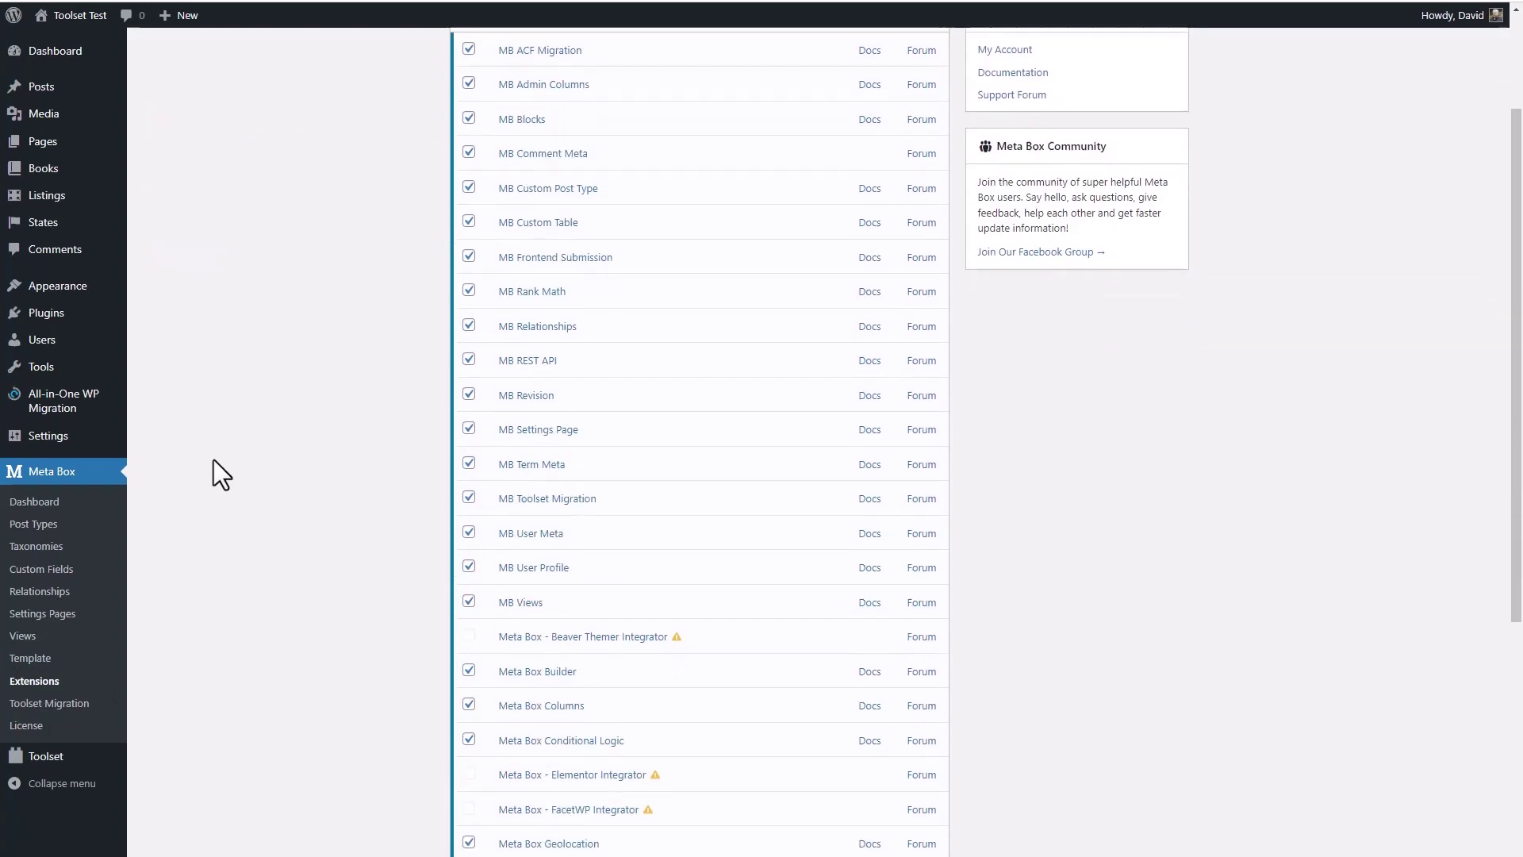
scroll(212, 460, "down", 5)
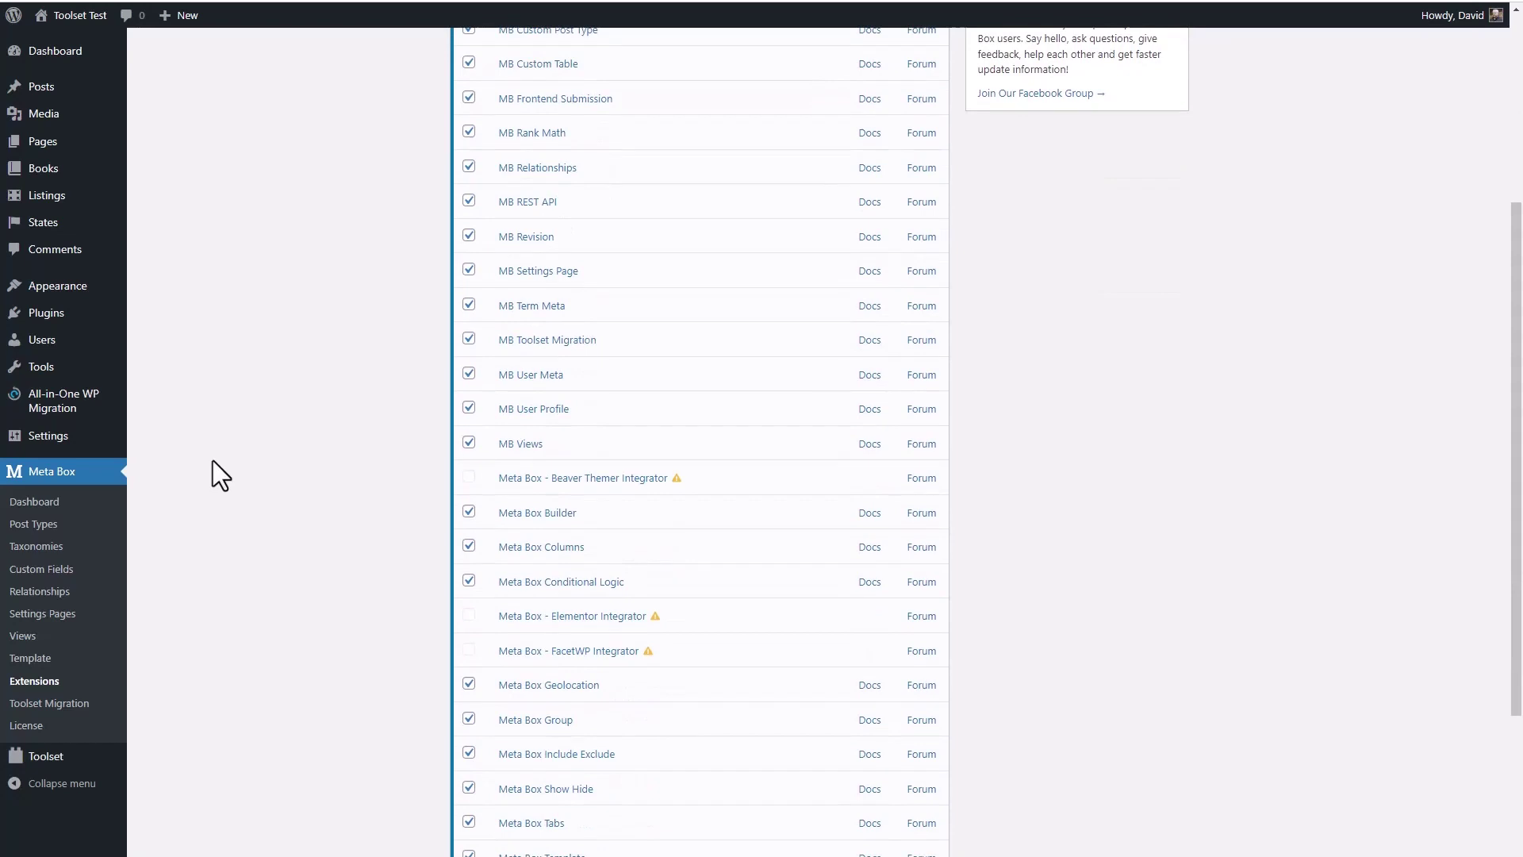
scroll(211, 460, "down", 1)
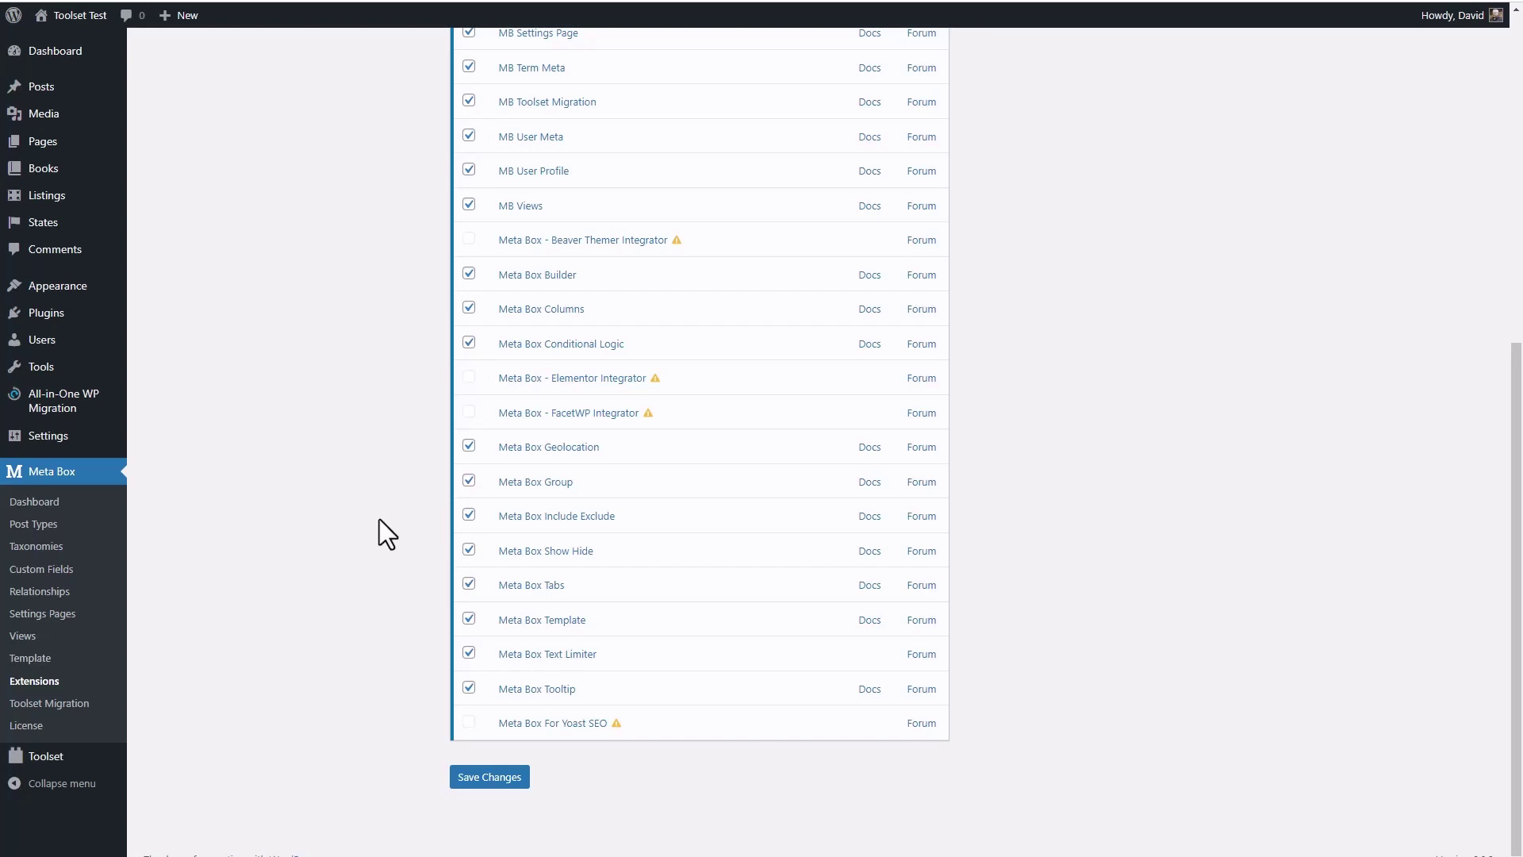
scroll(379, 519, "up", 3)
scroll(379, 520, "up", 3)
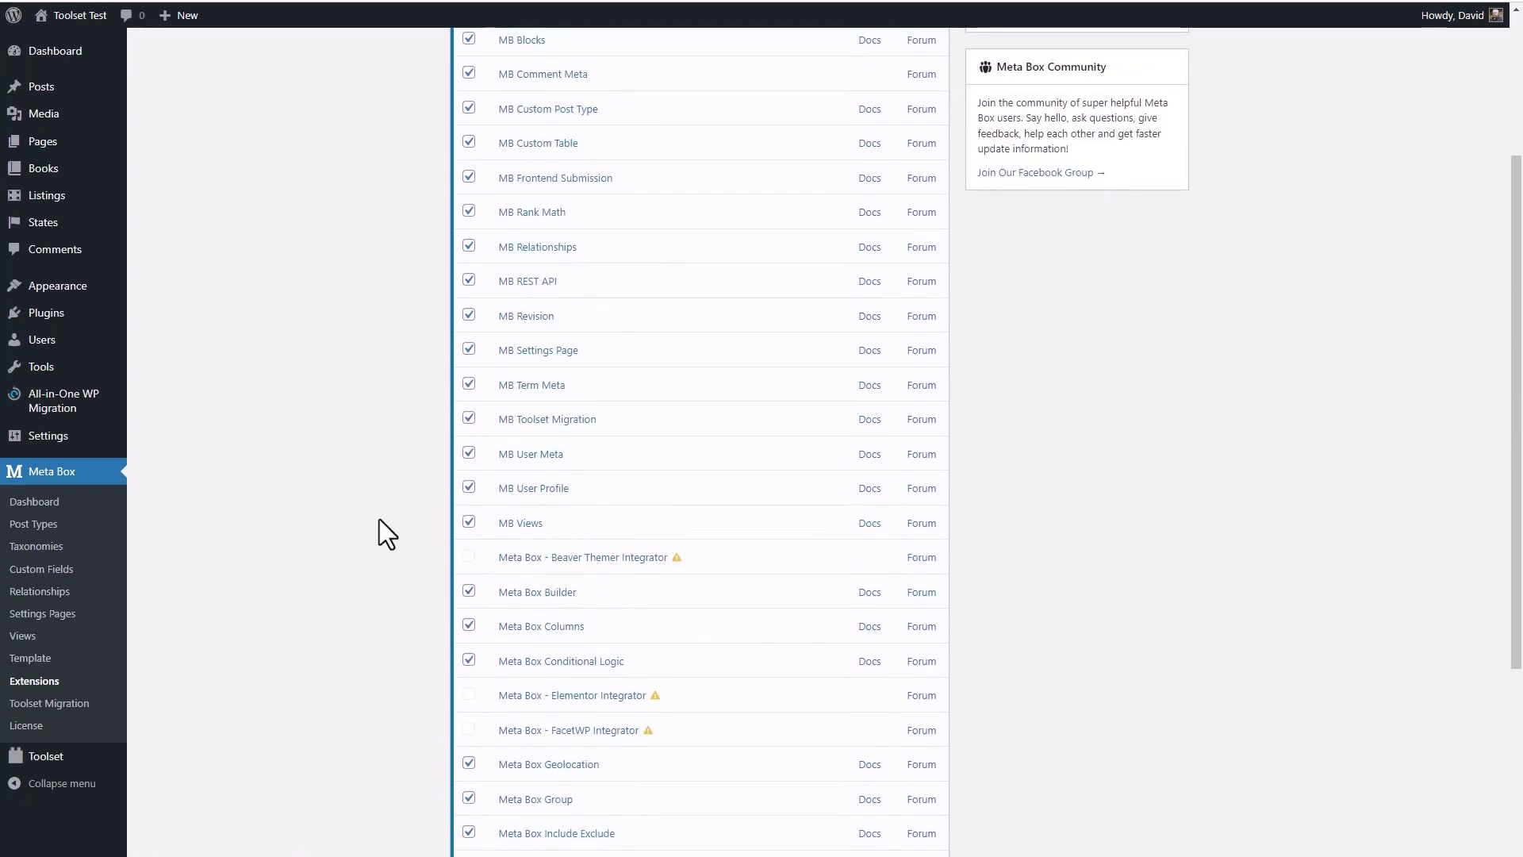
mouse_move(581, 599)
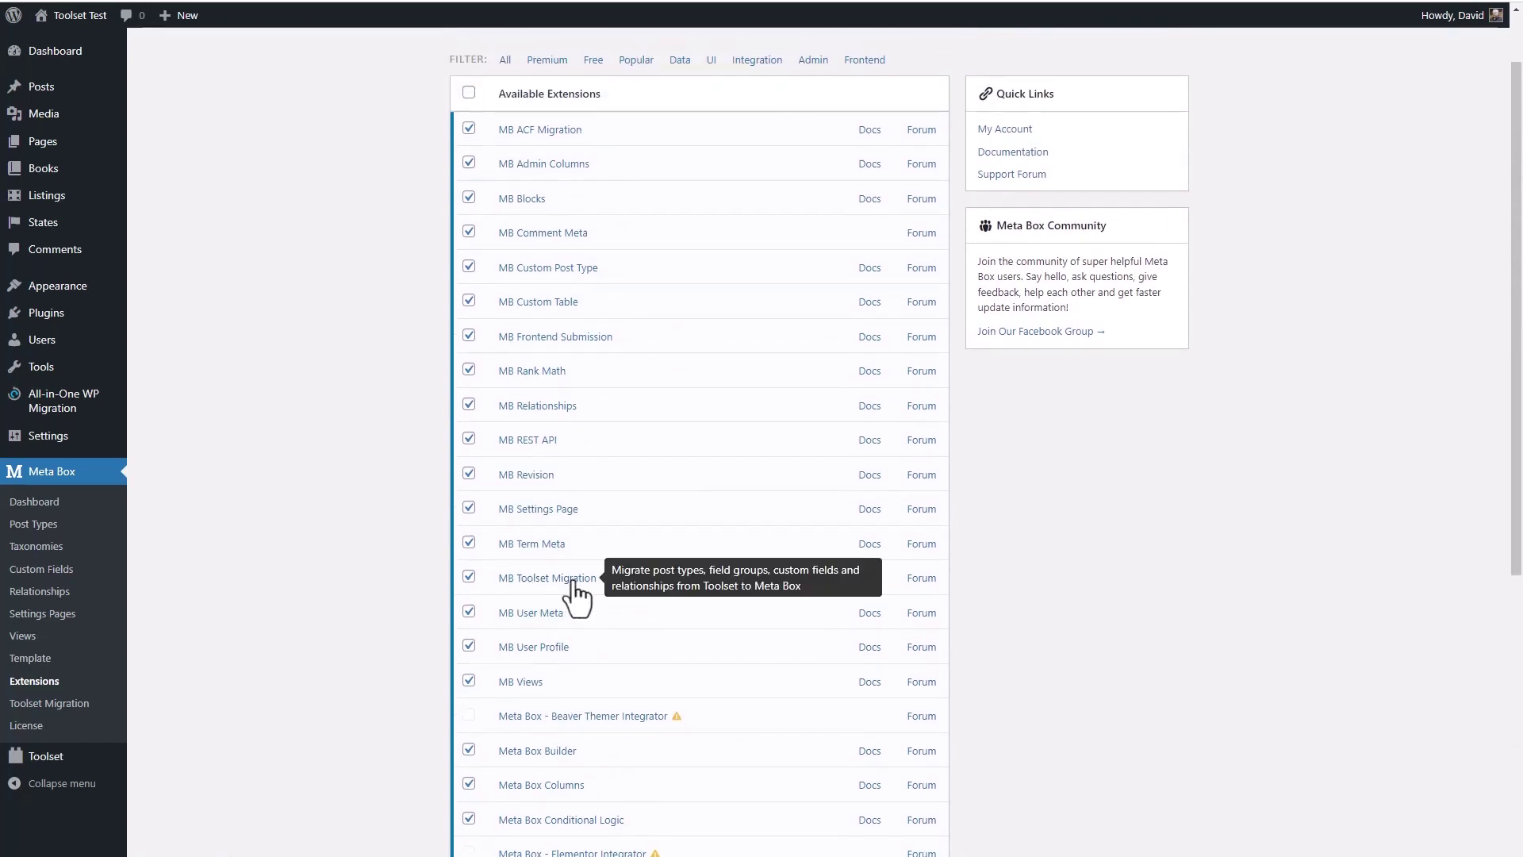
scroll(581, 599, "down", 2)
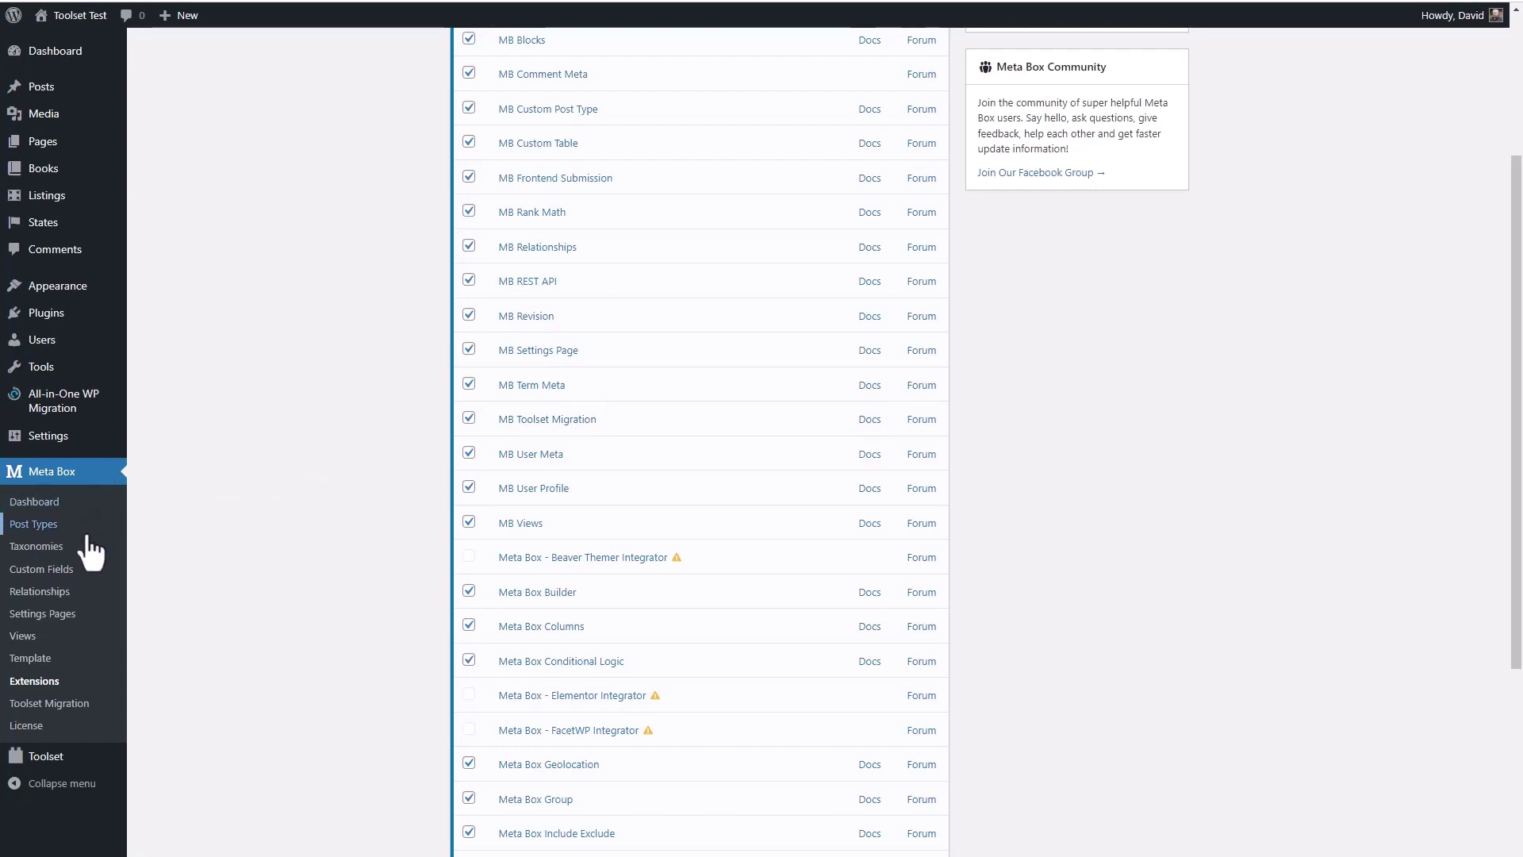
Step: Open Meta Box > Toolset Migration, note that post field types are skipped, and start migrating
left_click(56, 712)
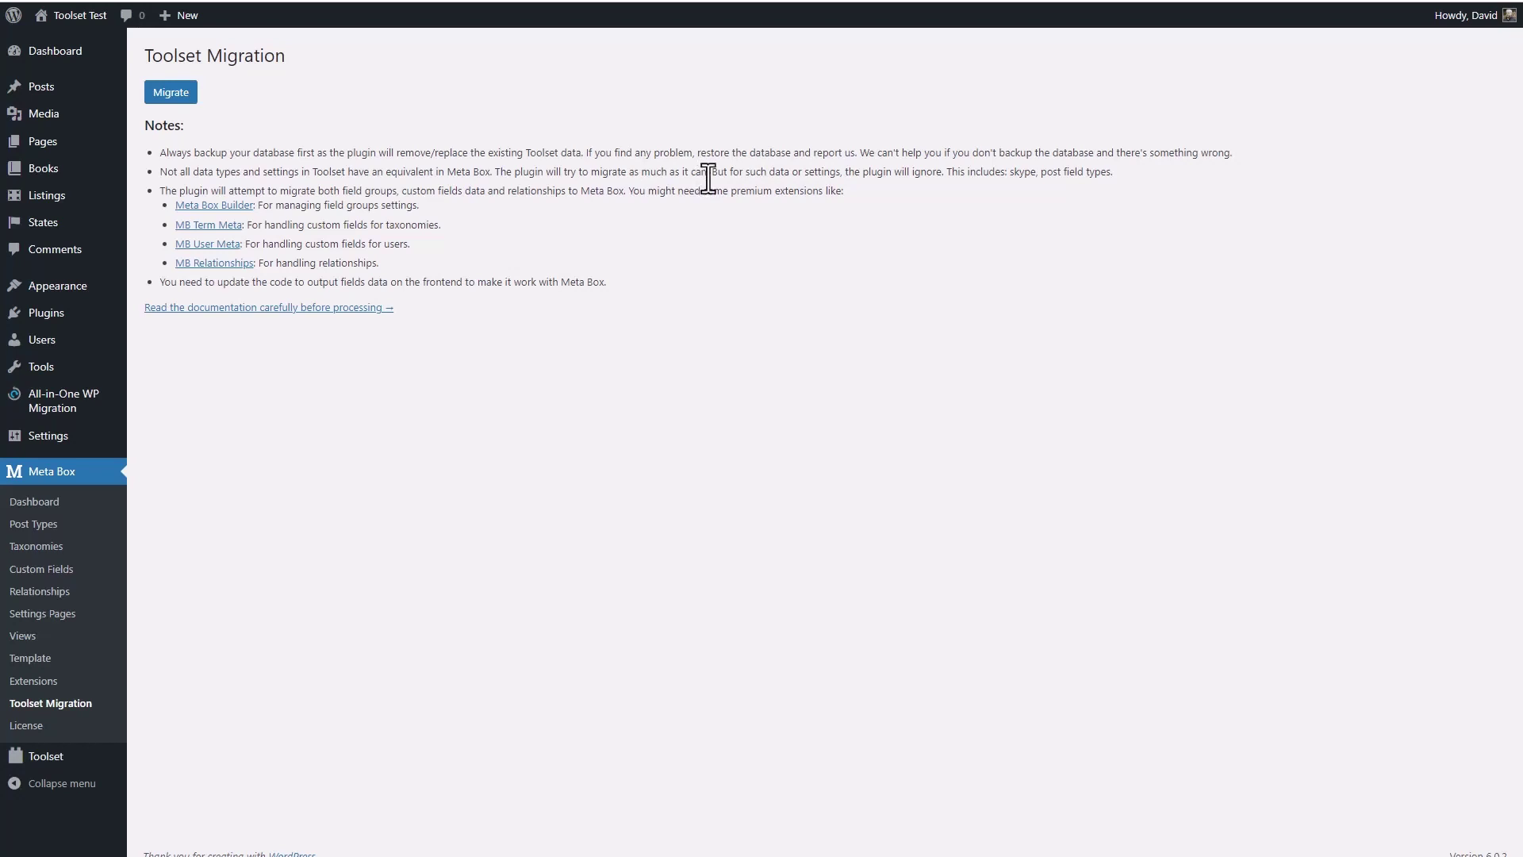
left_click_drag(1040, 174, 1112, 173)
left_click(174, 94)
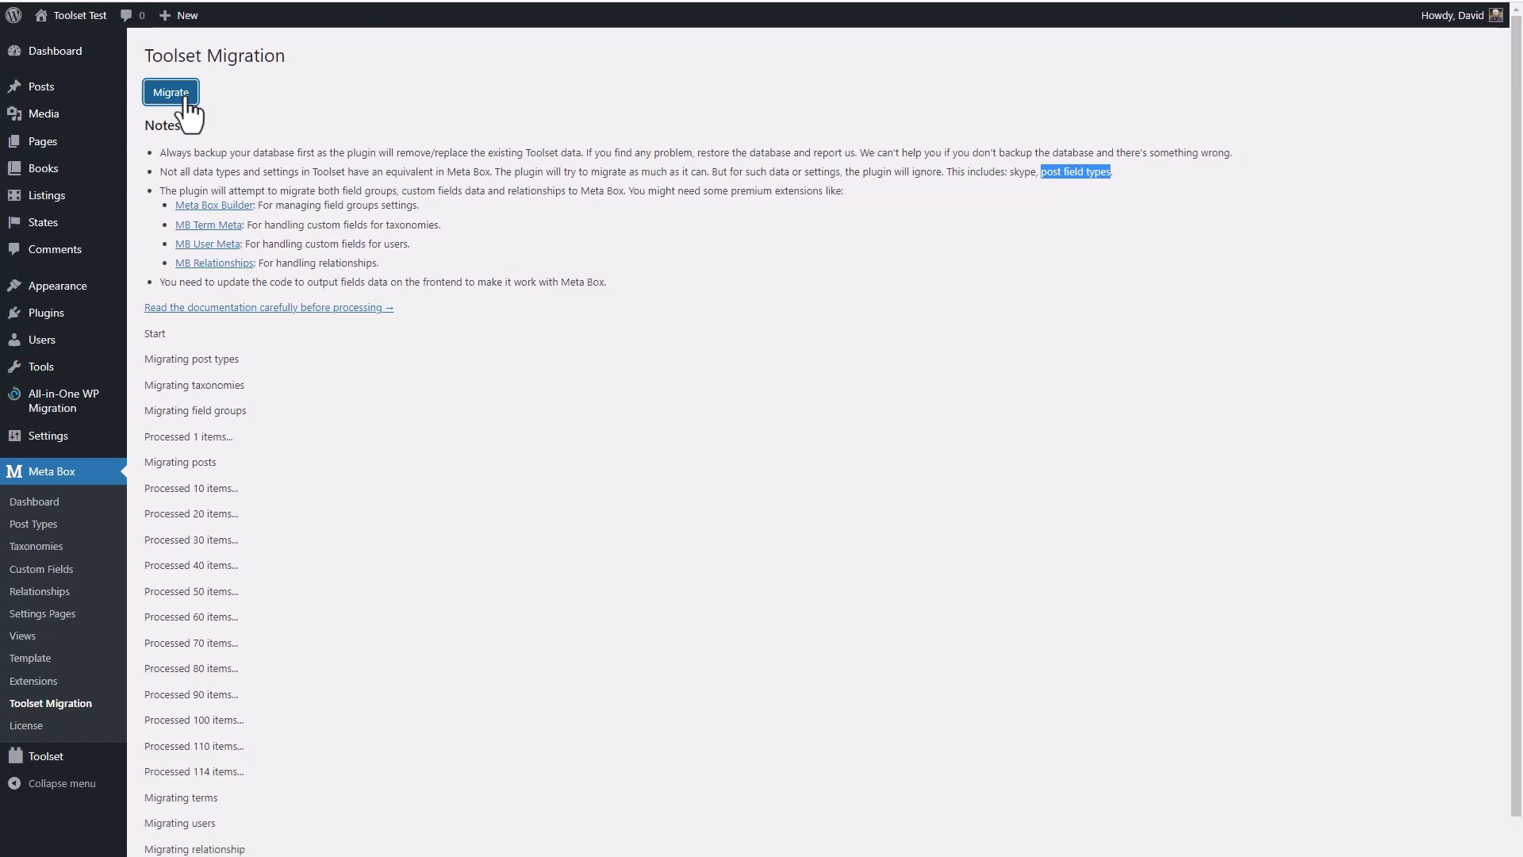
Step: Wait for the migration to report Done after 114 items, then open Installed Plugins
scroll(188, 110, "down", 1)
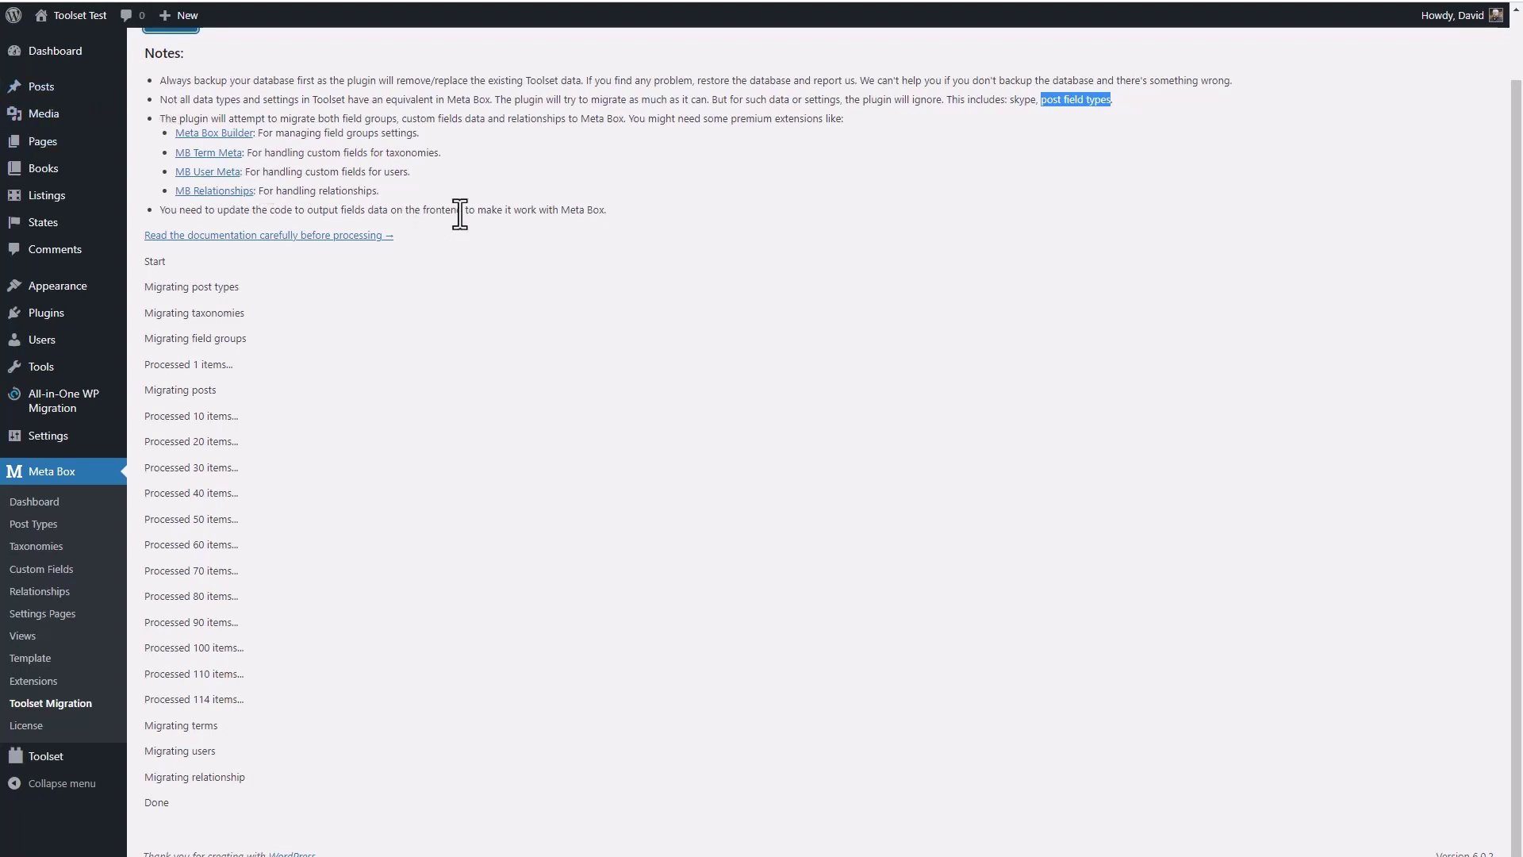
scroll(456, 216, "up", 2)
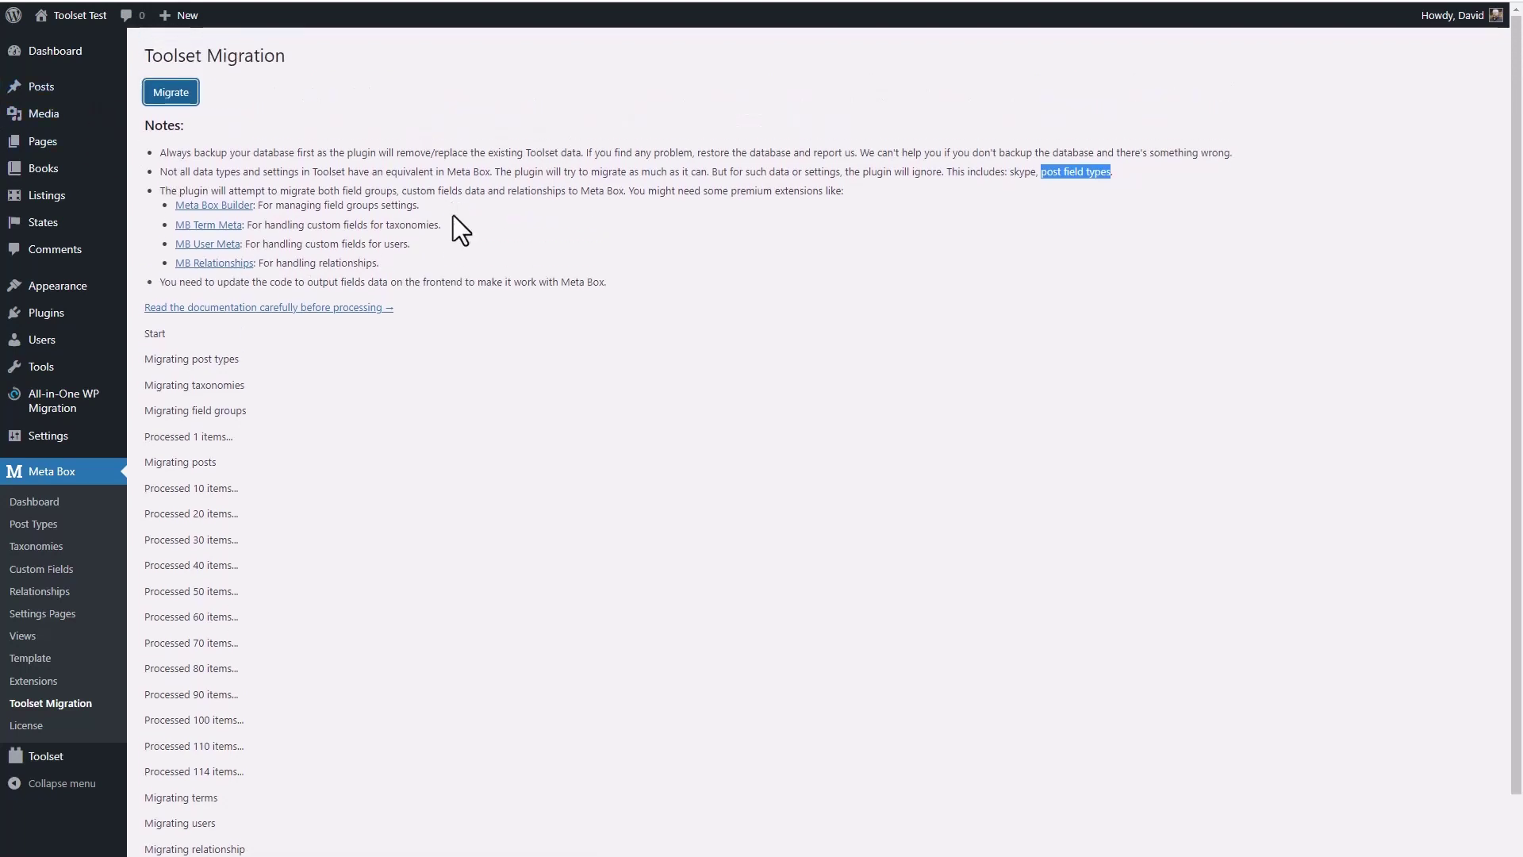
scroll(446, 221, "down", 2)
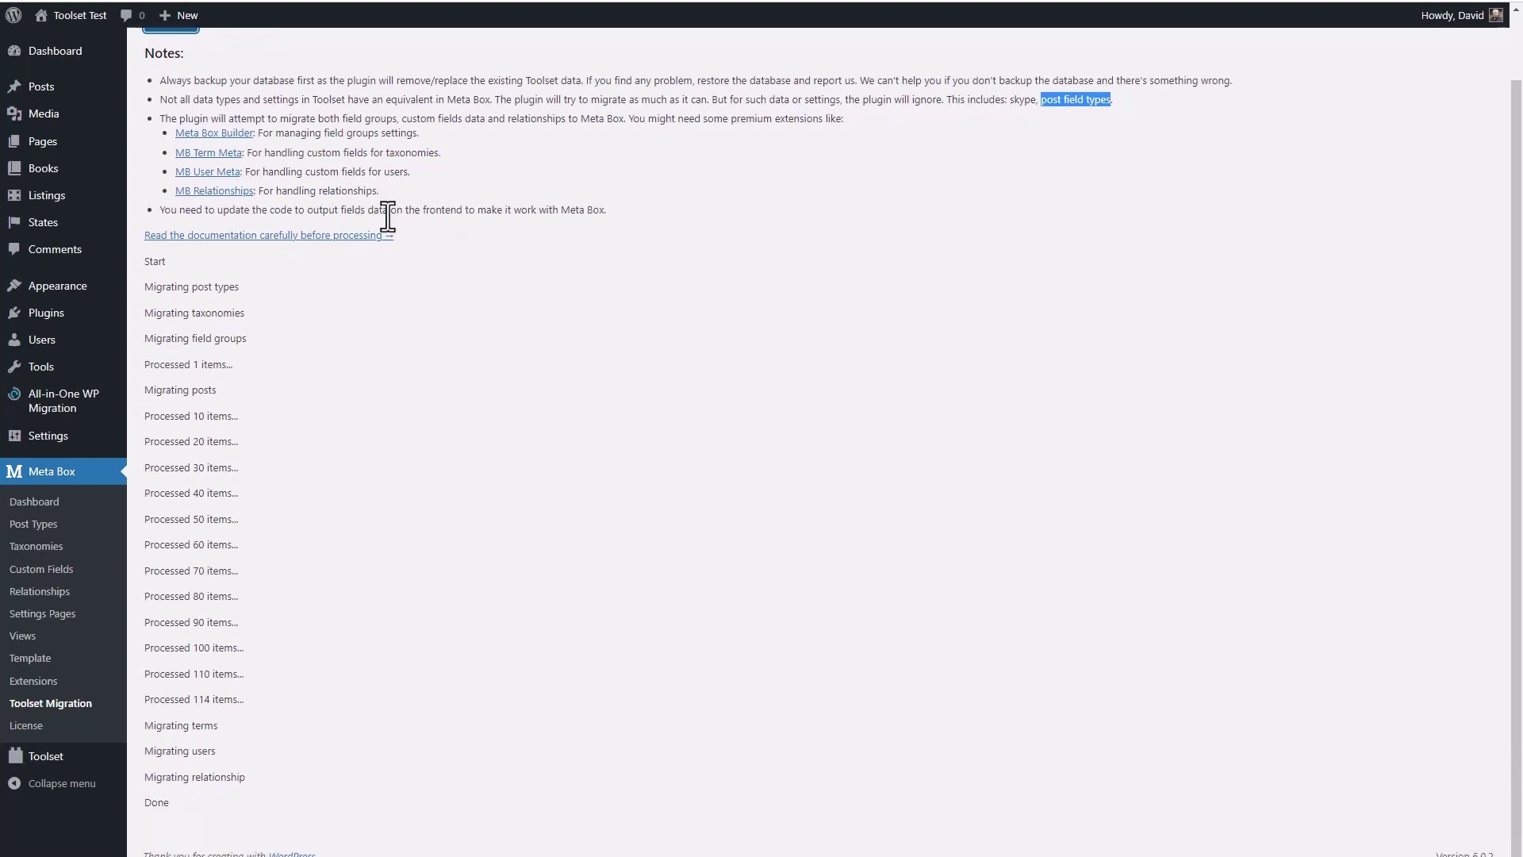
mouse_move(55, 314)
left_click(170, 330)
Step: Bulk-deactivate Toolset Access, Blocks, Forms and Types, then list all Books
left_click(163, 349)
left_click(163, 406)
left_click(163, 461)
left_click(162, 519)
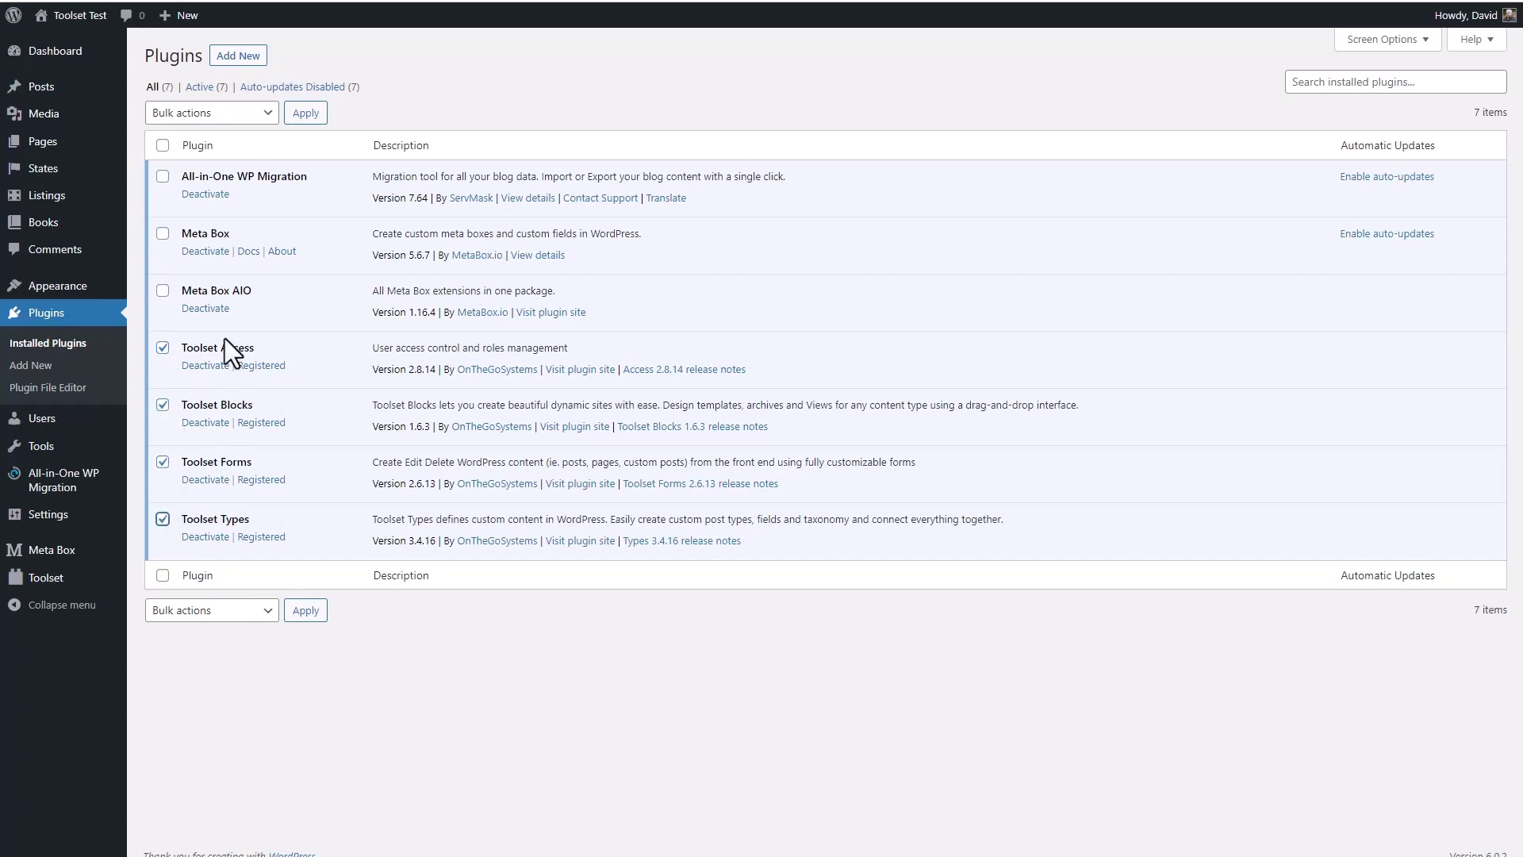
left_click(215, 611)
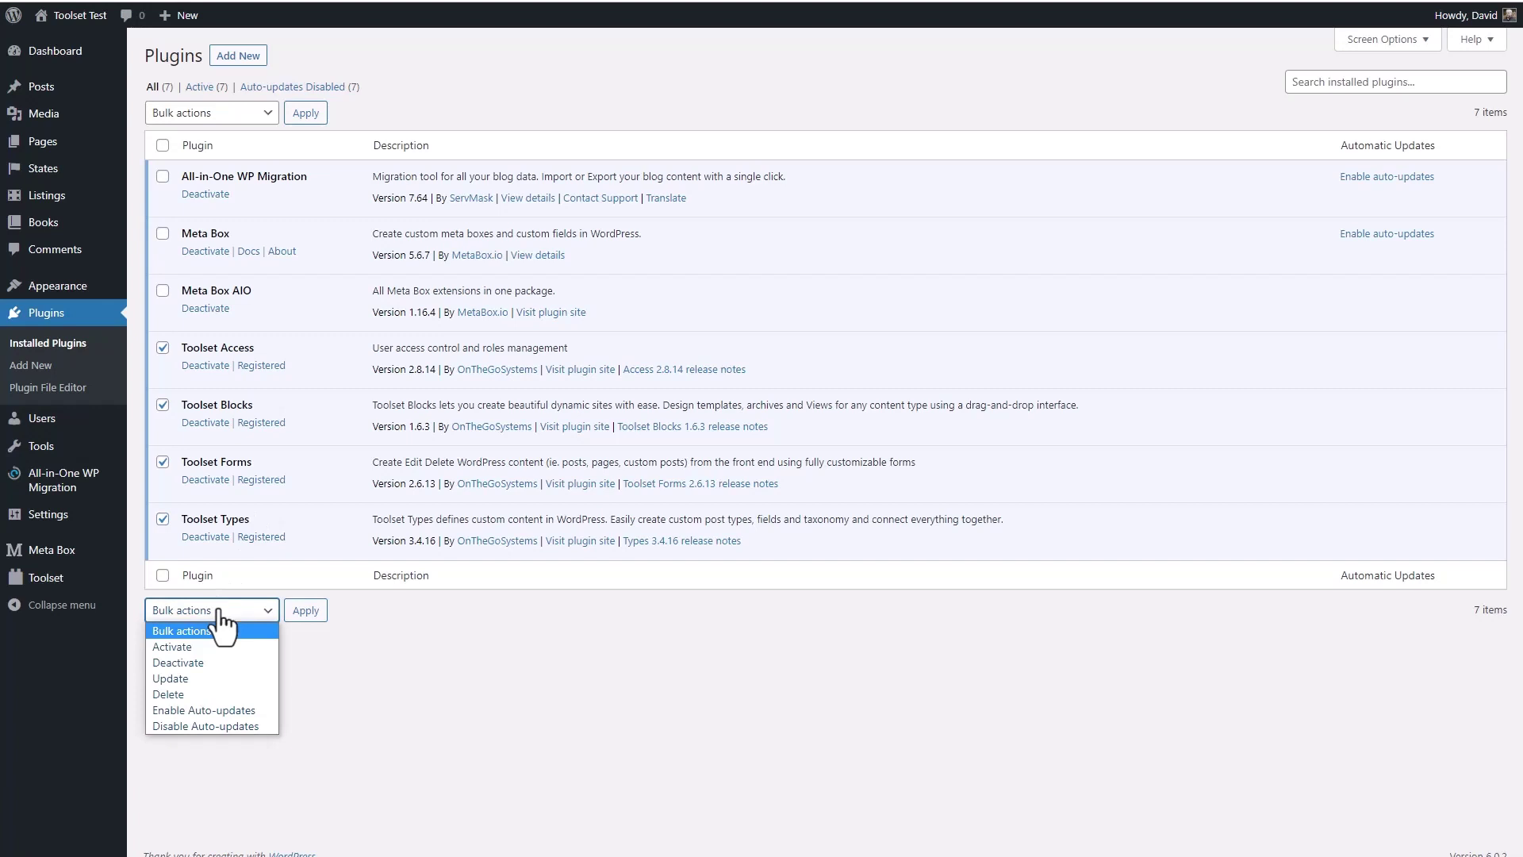
left_click(199, 659)
left_click(319, 612)
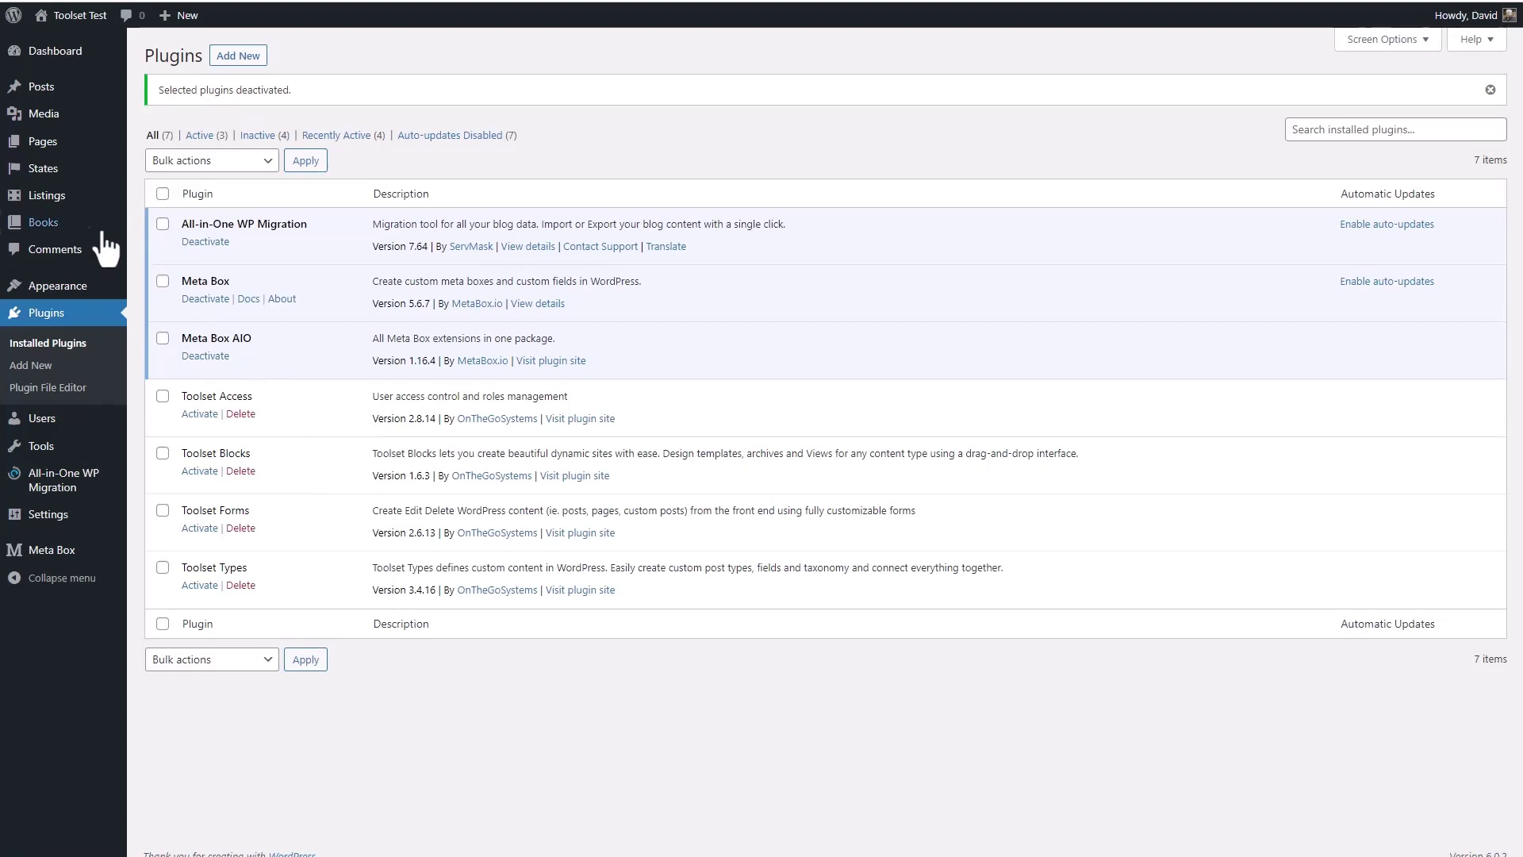
mouse_move(46, 232)
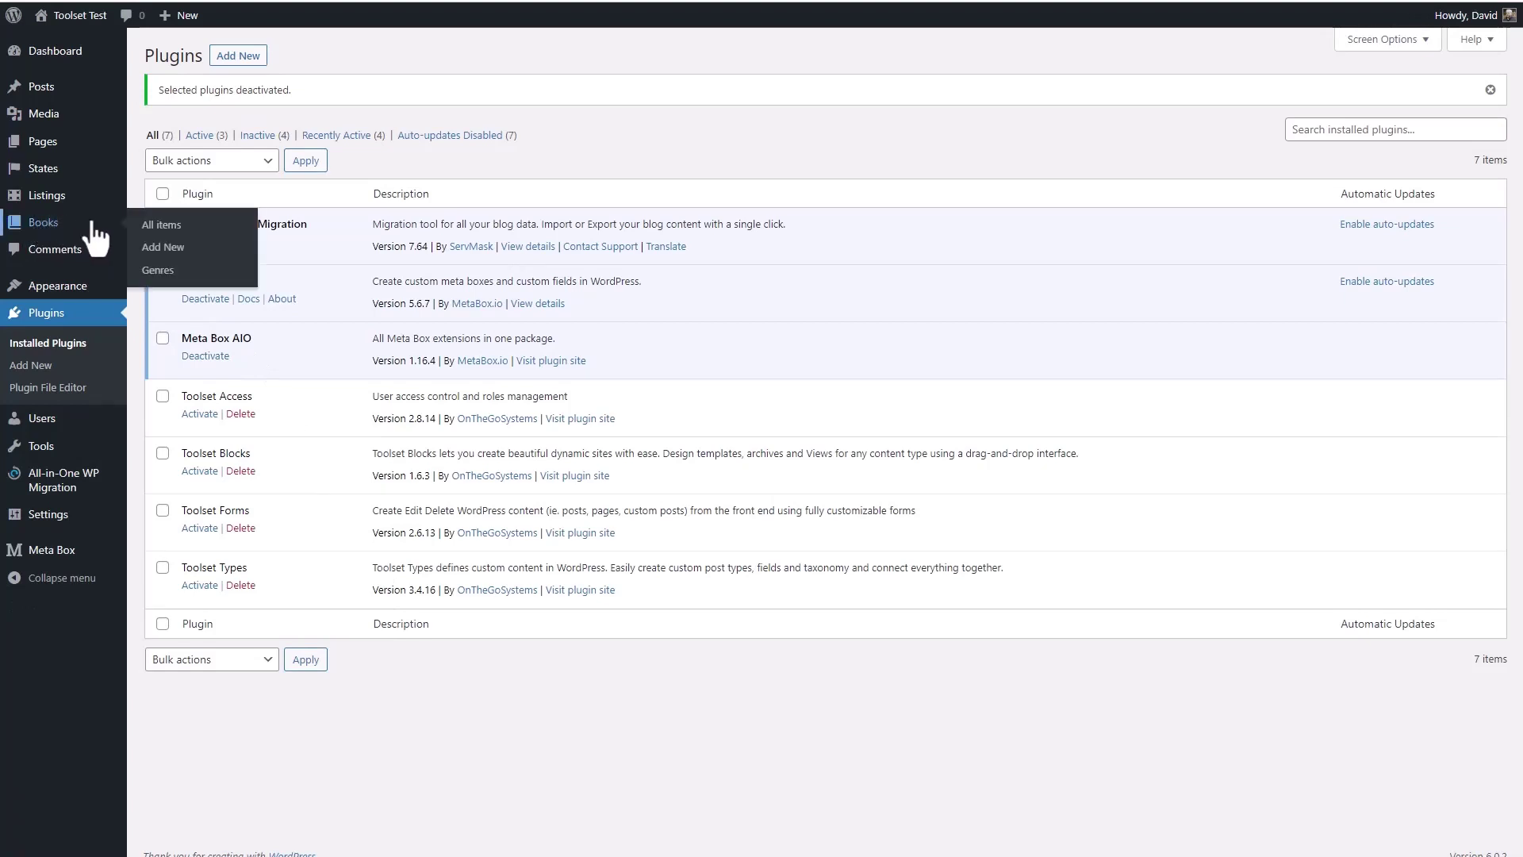
left_click(163, 228)
Step: Check that A Knight of the Seven Kingdoms kept its Fantasy genre and Book Info, then list Meta Box post types
left_click(321, 178)
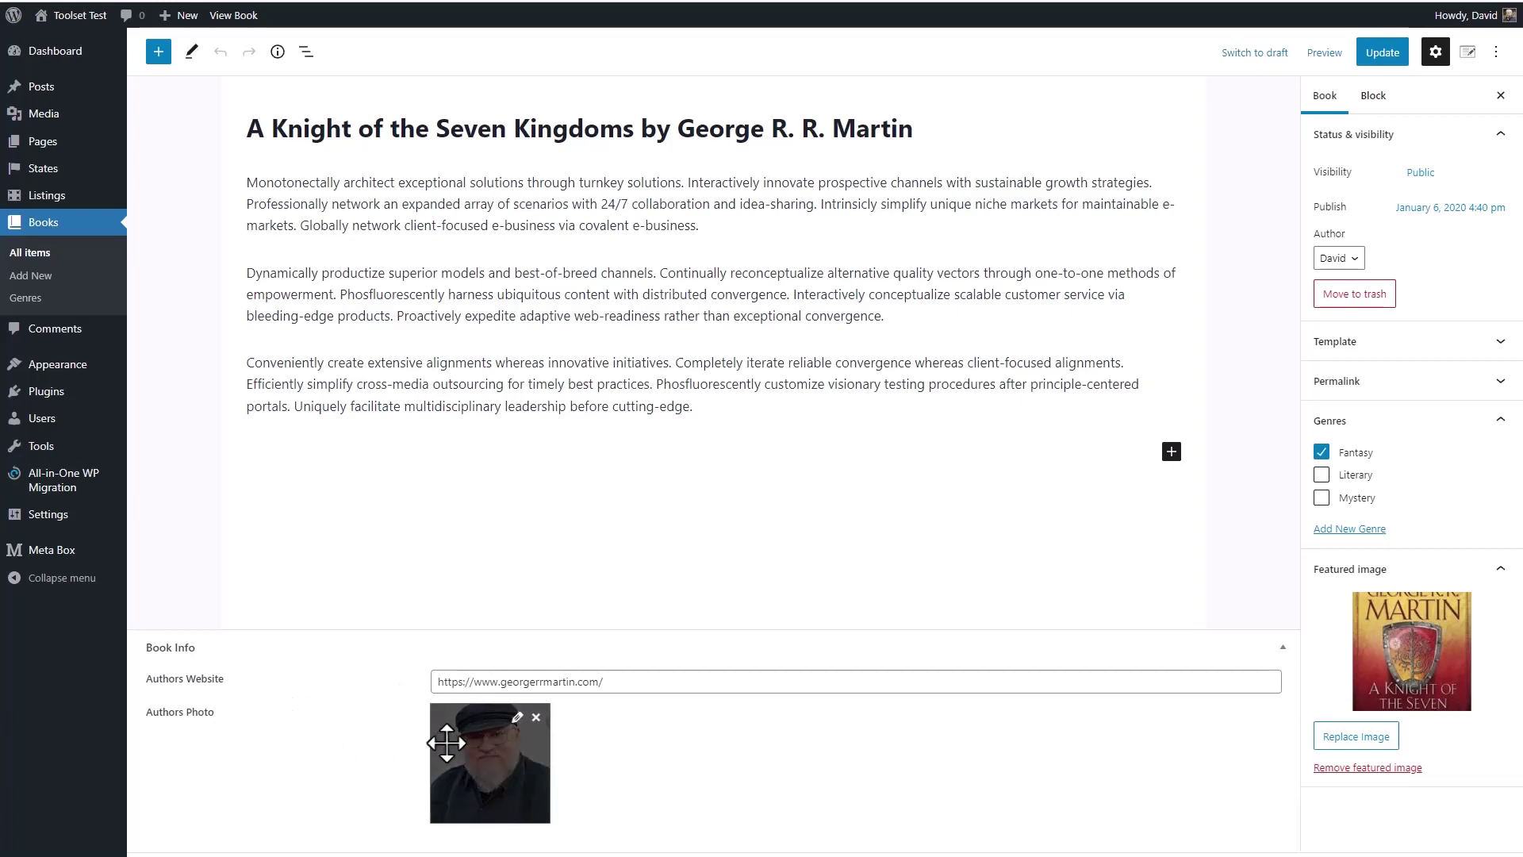
mouse_move(80, 557)
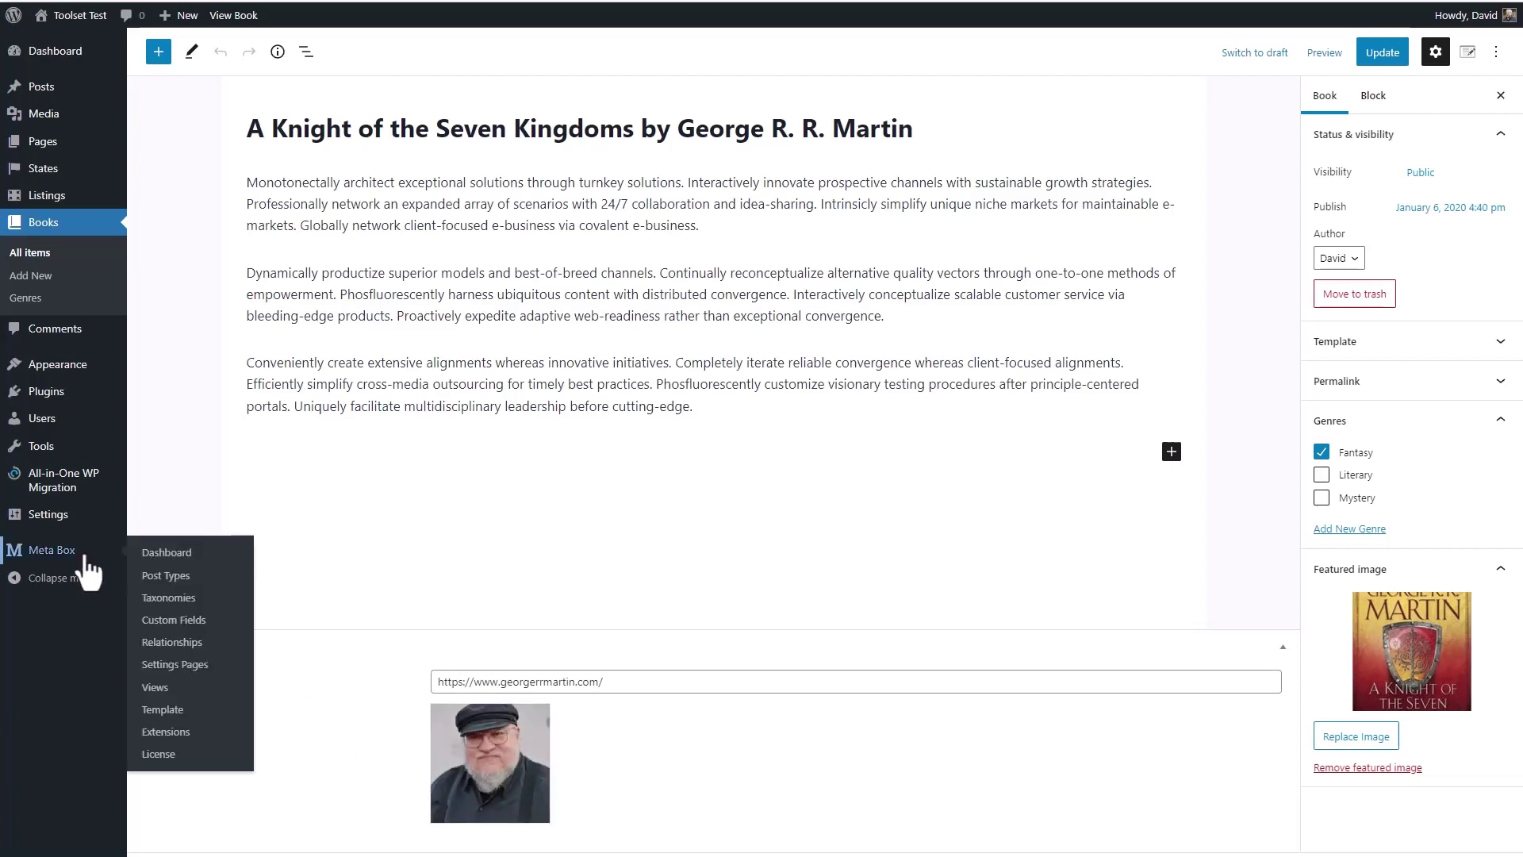
left_click(167, 575)
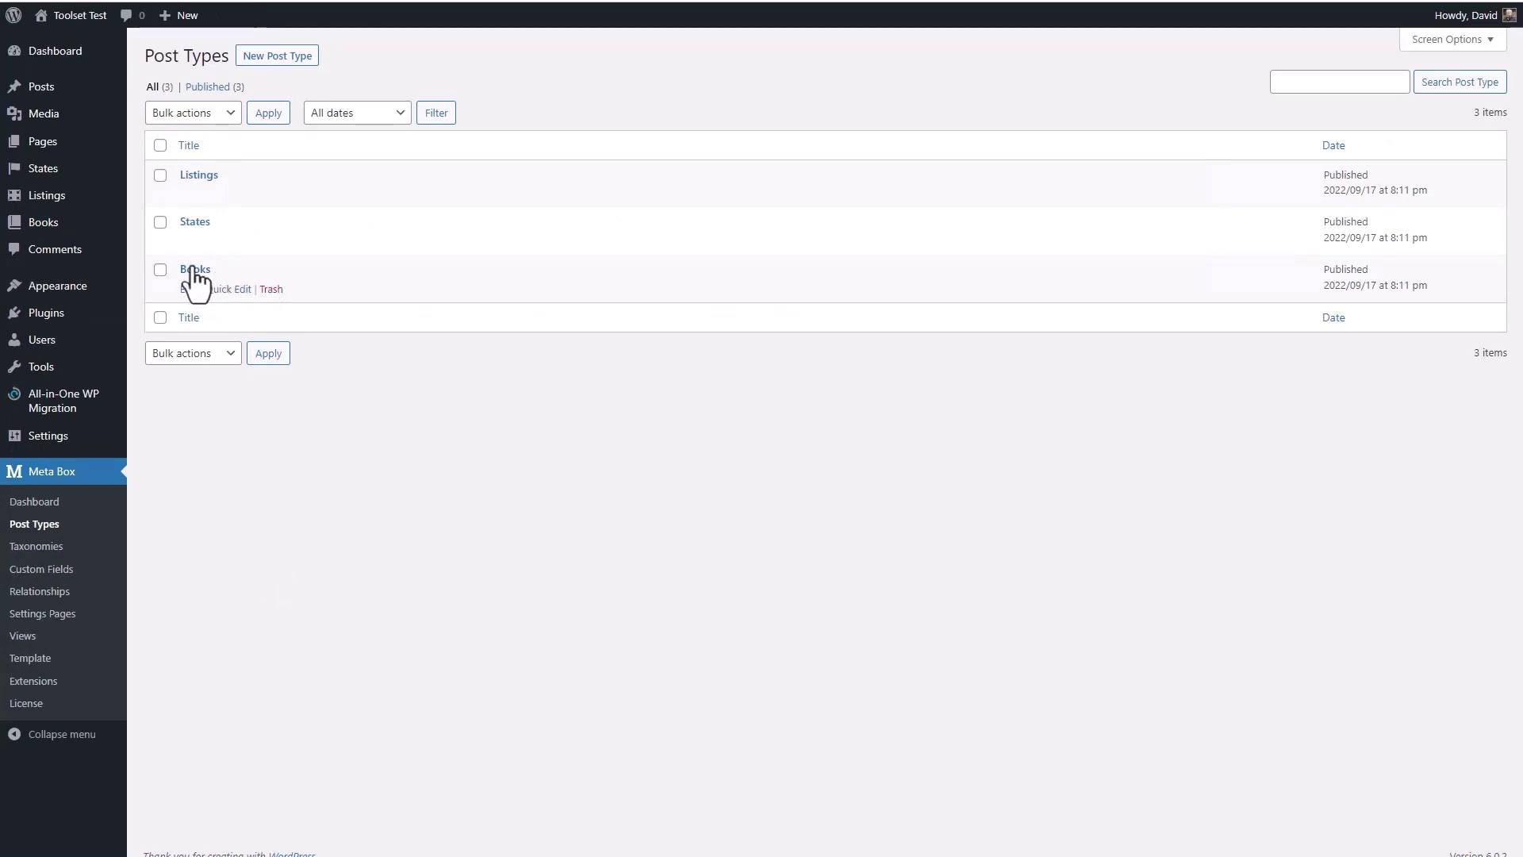
Step: Review the migrated Books post type, the Meta Box taxonomies and the Book Info field group
left_click(202, 270)
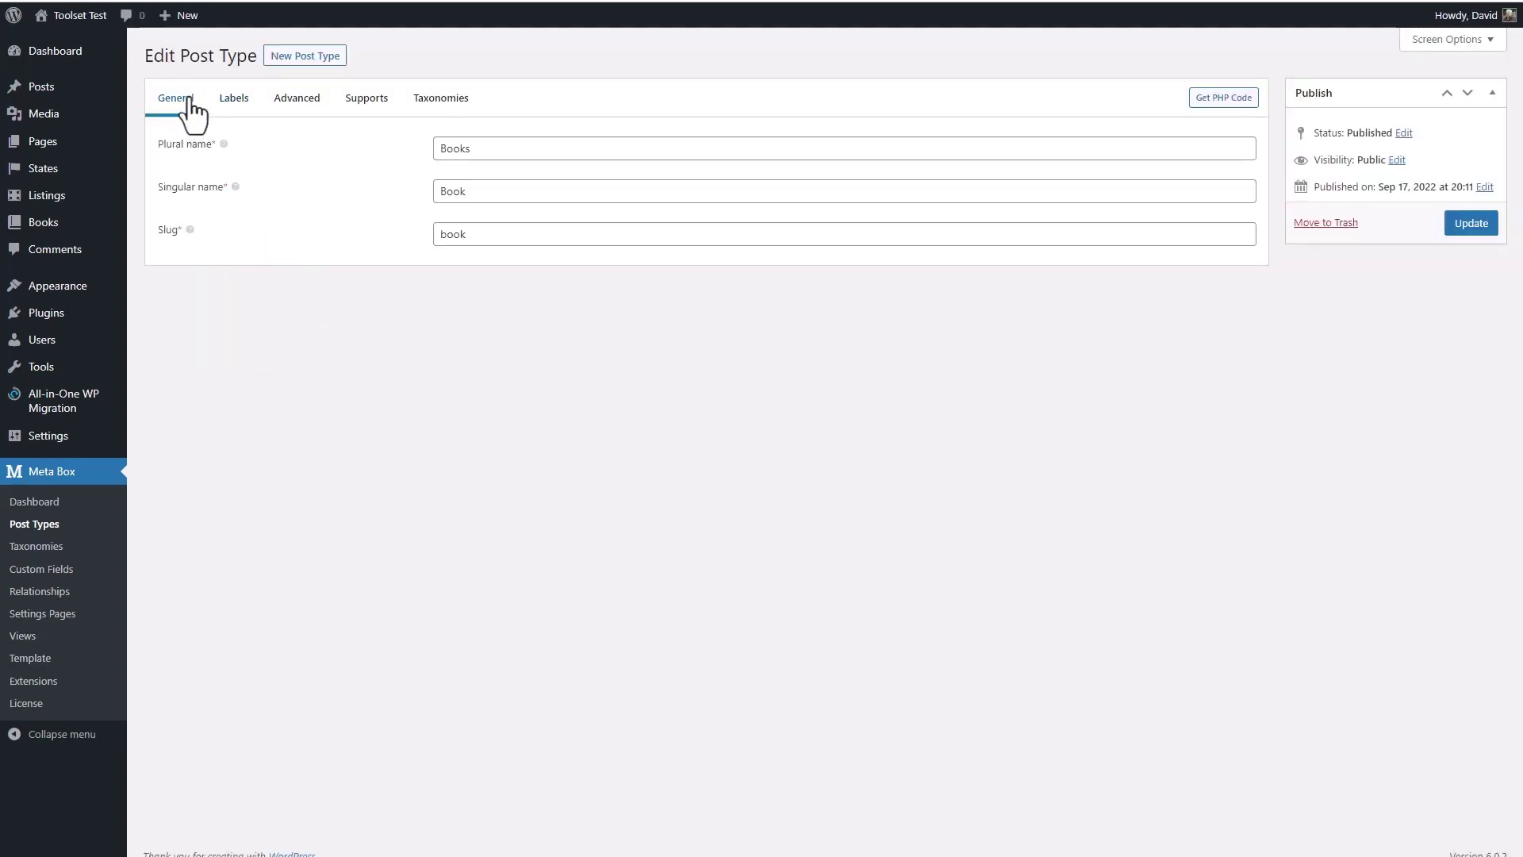
left_click(40, 546)
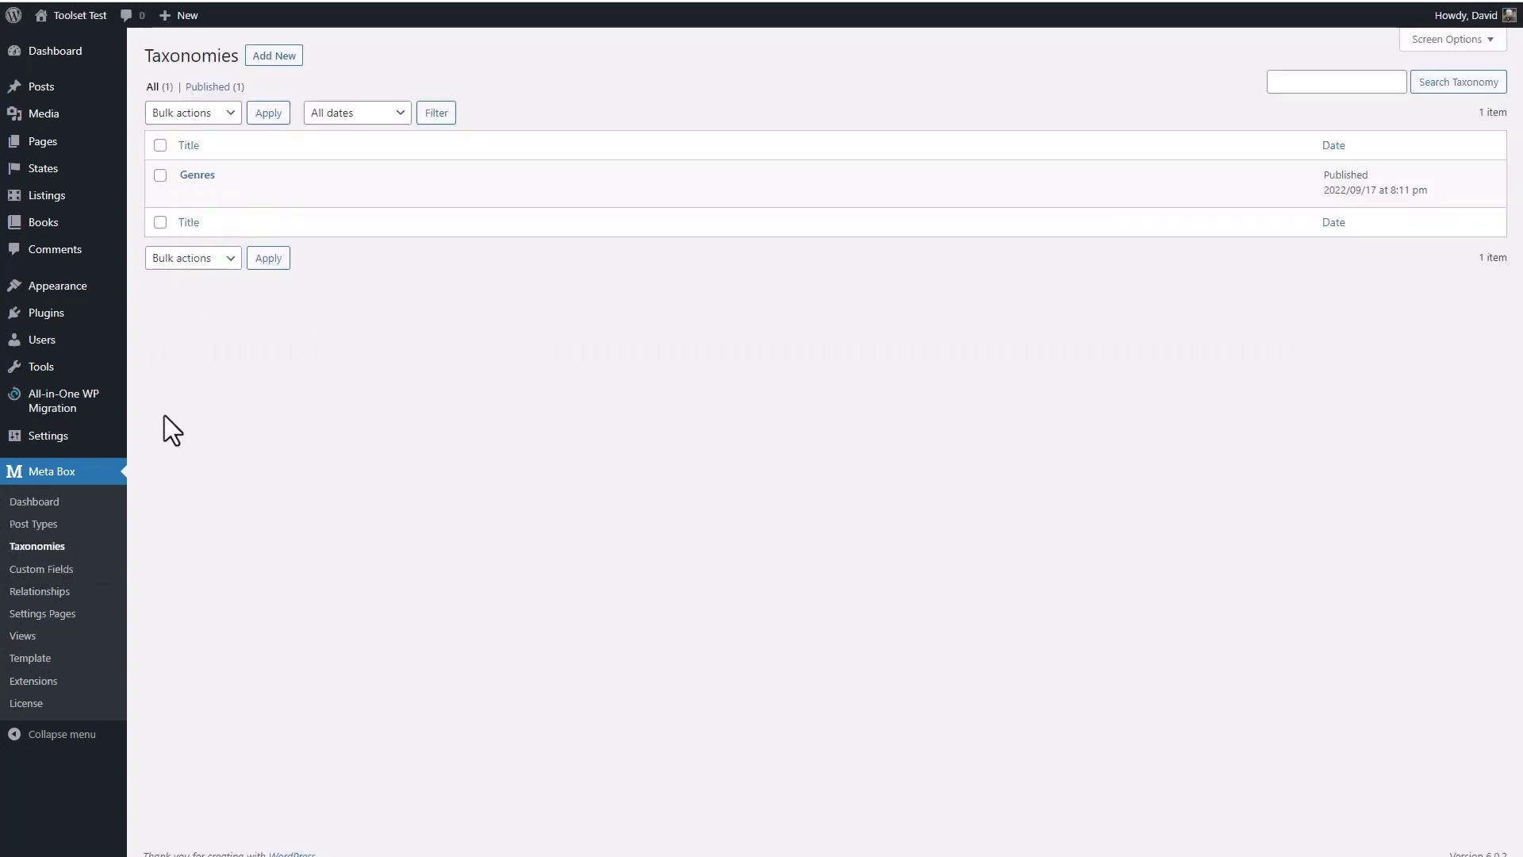
left_click(56, 570)
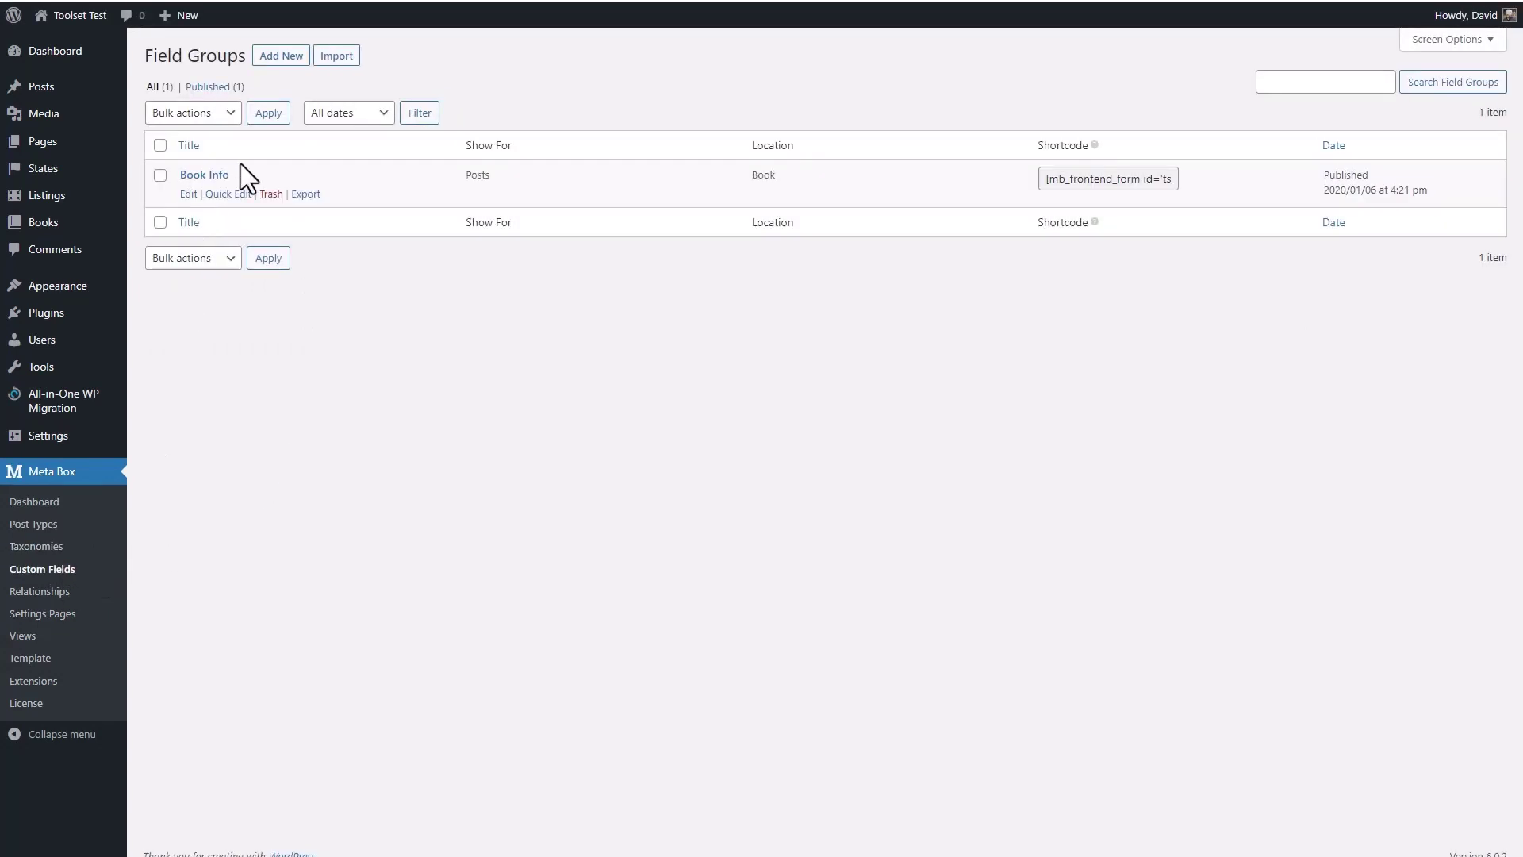
left_click(220, 173)
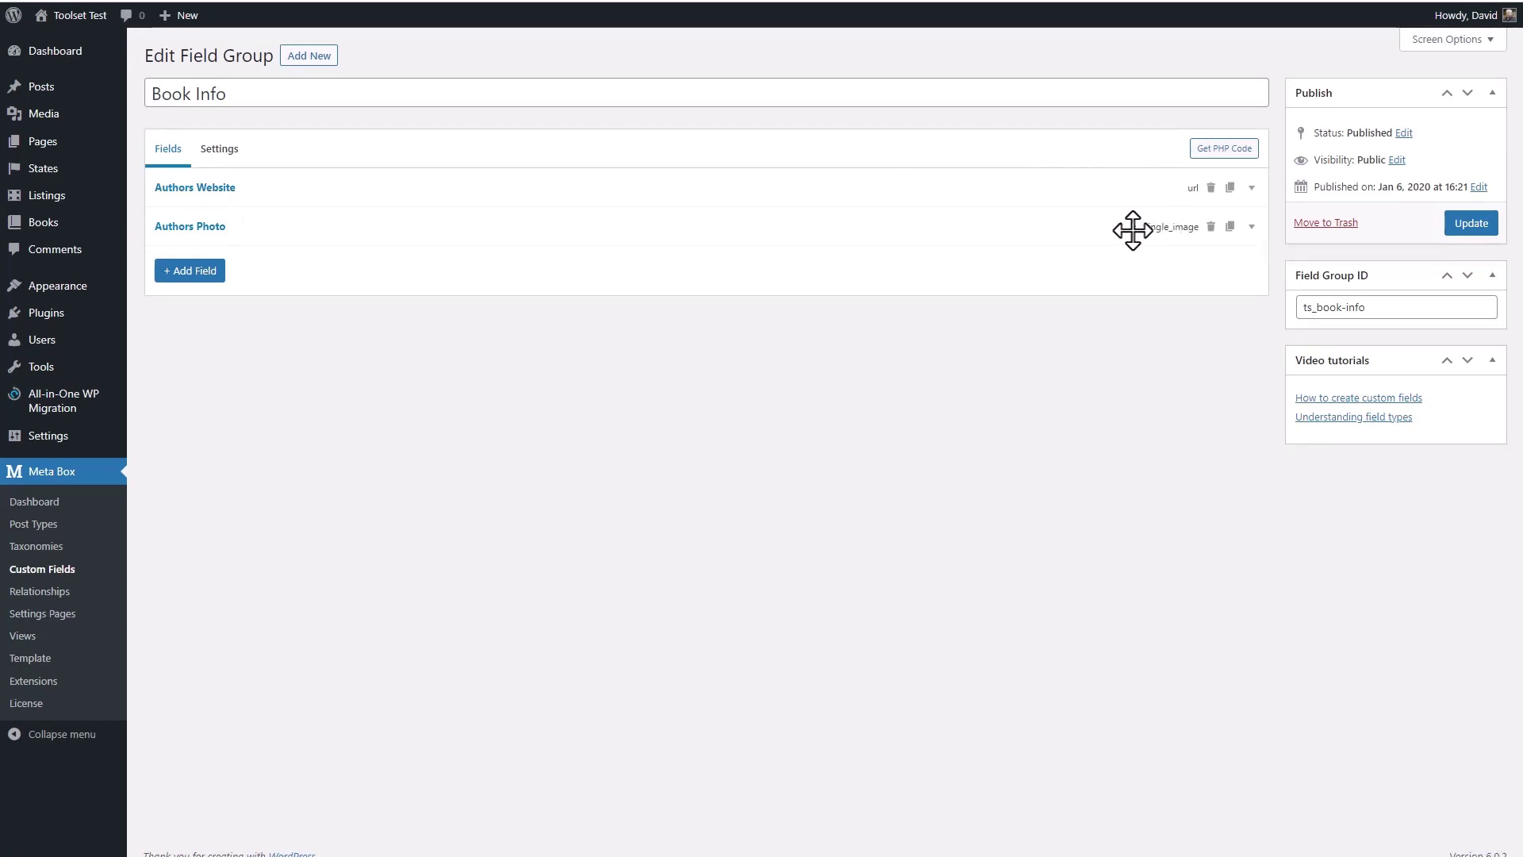
Step: Visit the front-end Books page to confirm covers, titles, excerpts and Read more links remain
mouse_move(73, 22)
left_click(74, 22)
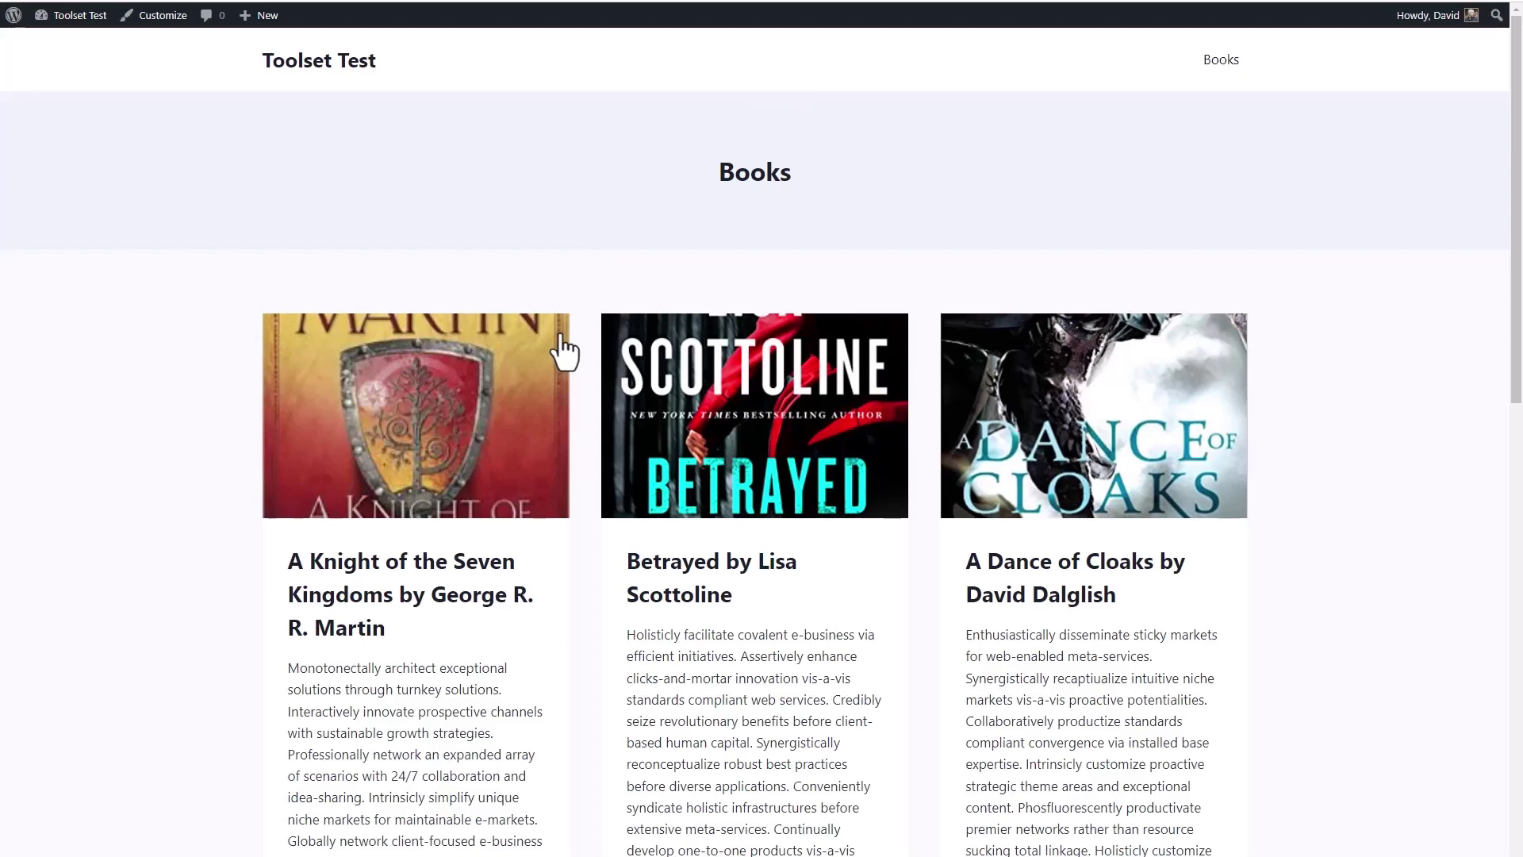
scroll(565, 352, "down", 2)
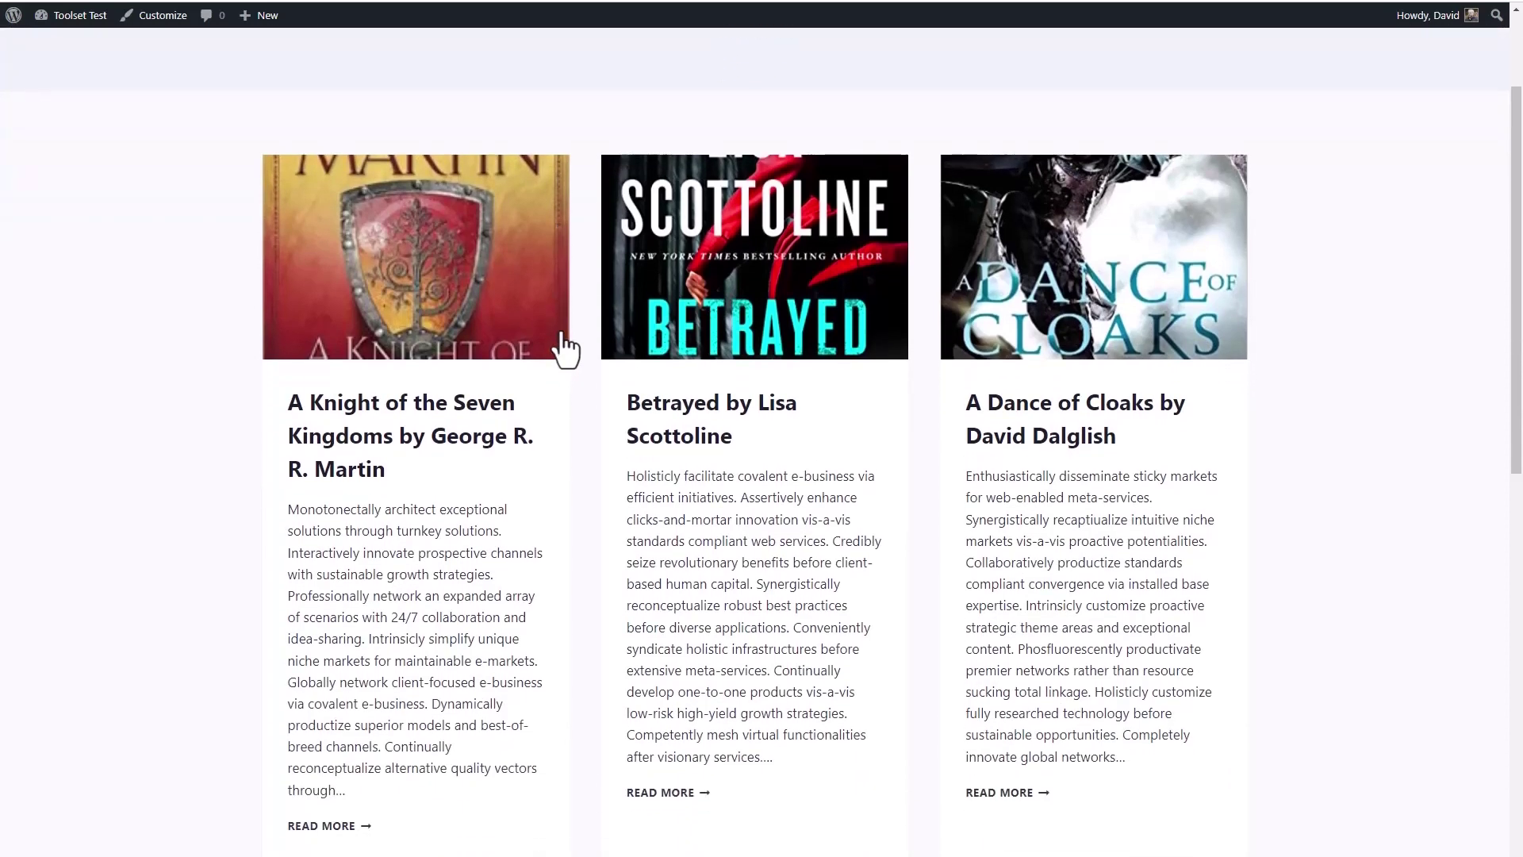